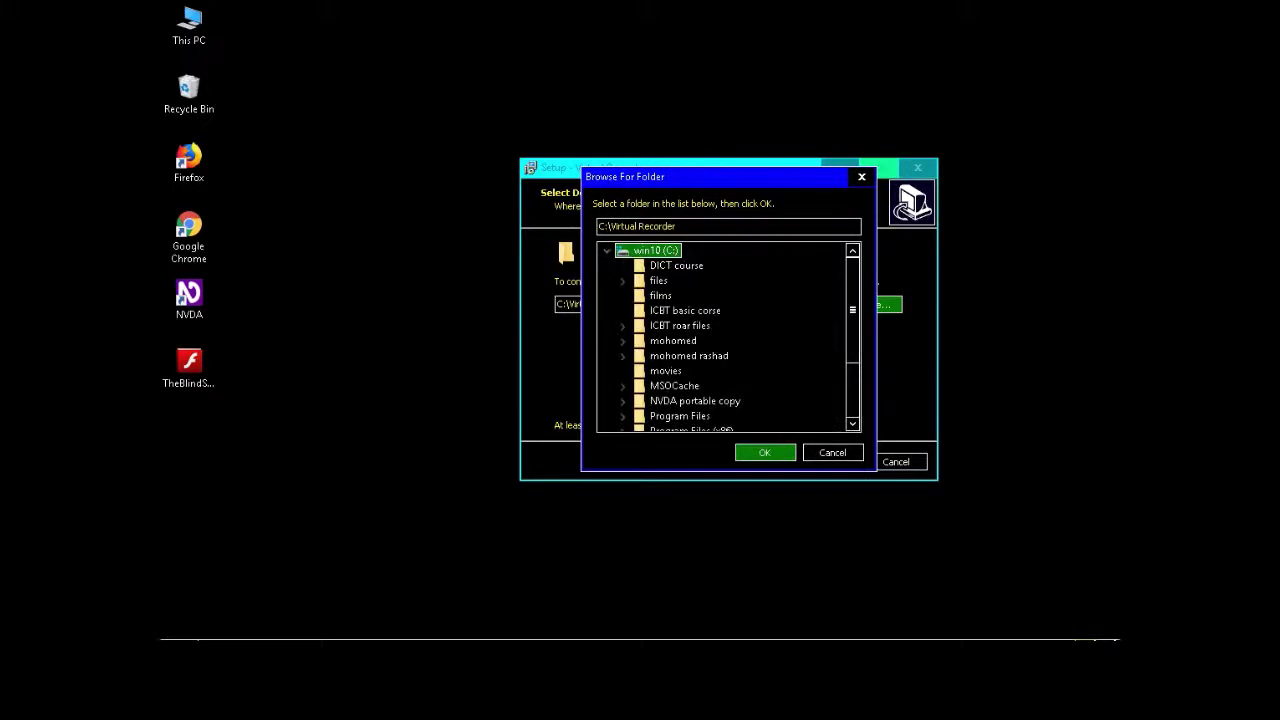
Set the installation folder to C:\Program Files\Virtual Recorder and continue the setup
key("p")
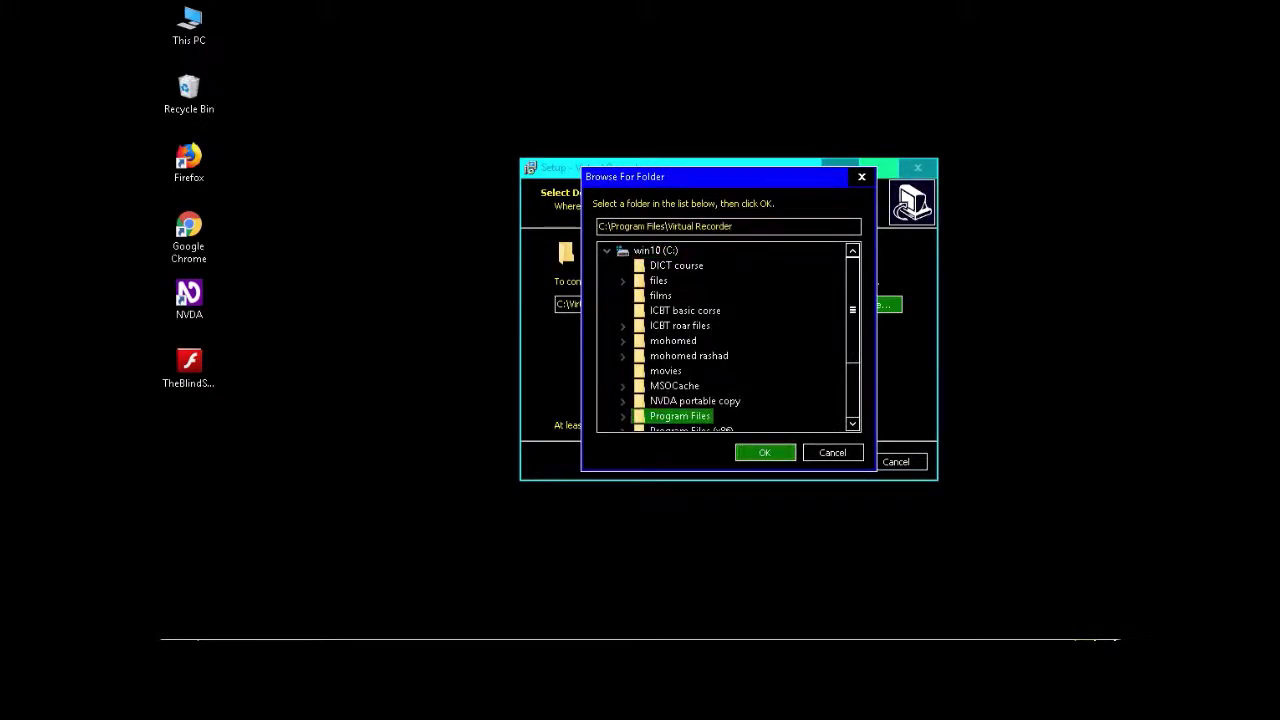
key("Return")
key("Tab")
key("Return")
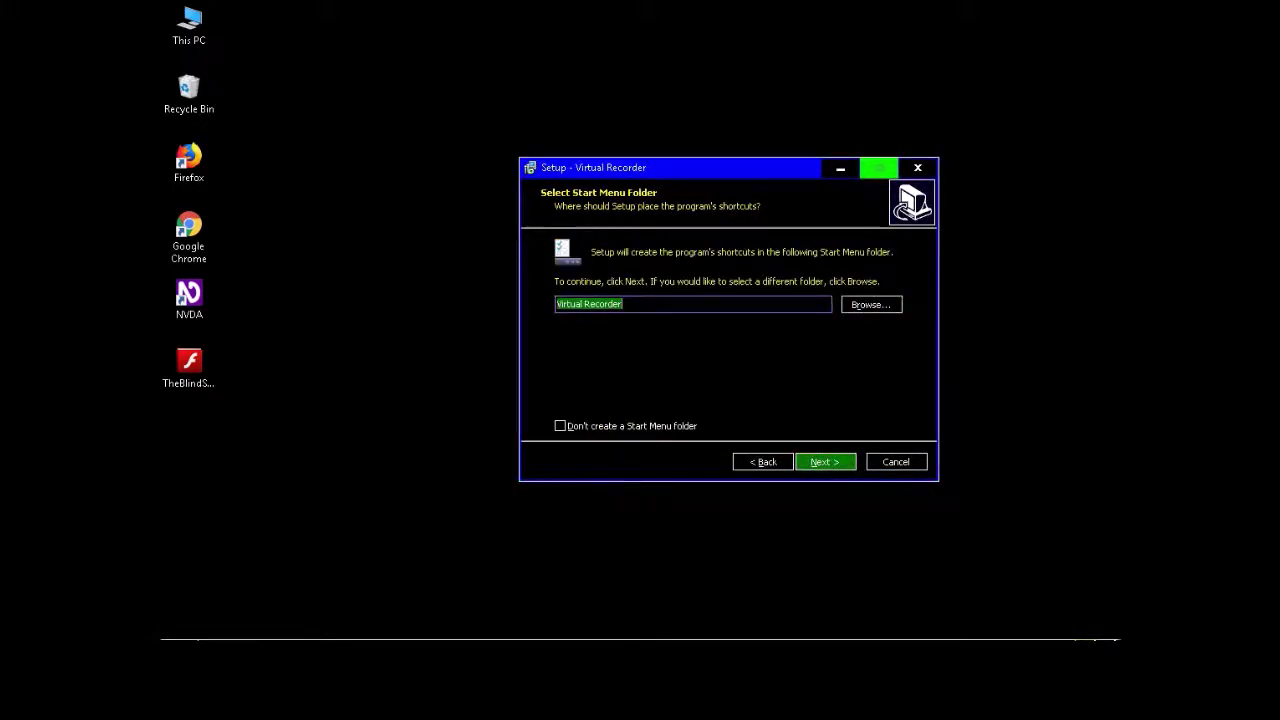
Install with the Virtual Recorder Start Menu folder and a desktop shortcut, and finish the setup without viewing the README file
key("Return")
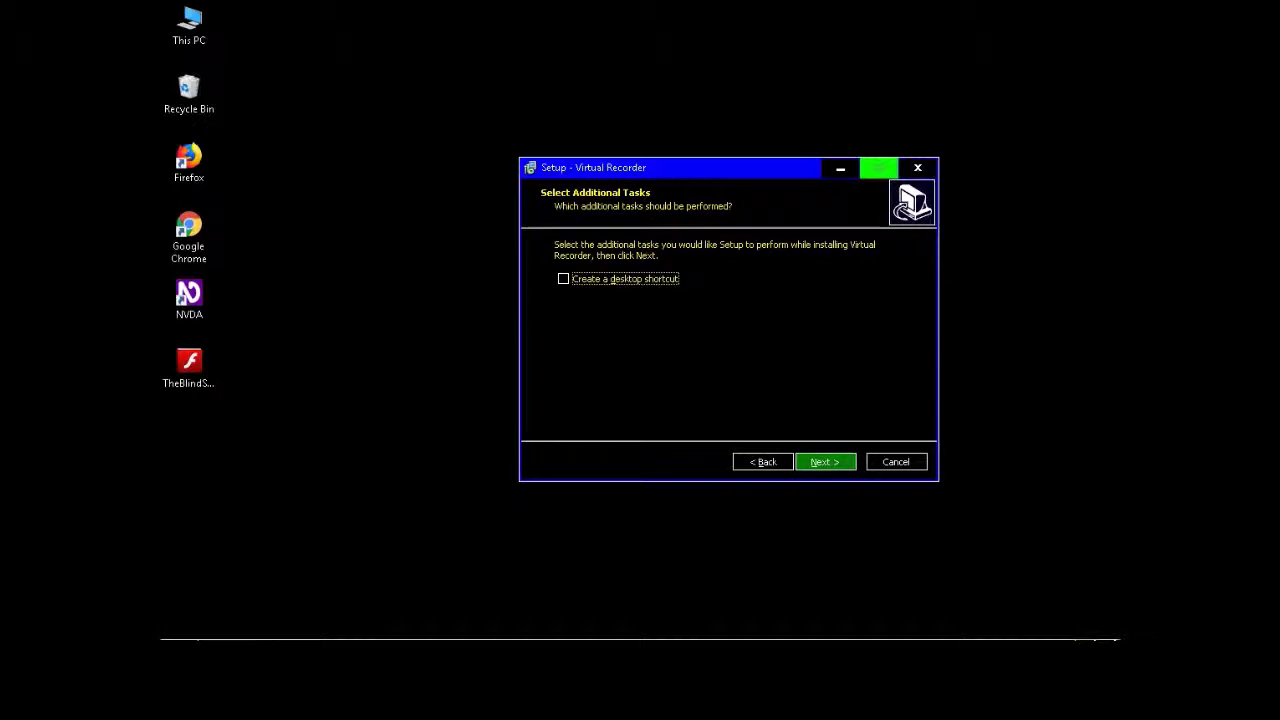
key("Tab")
key("Return")
key("Return")
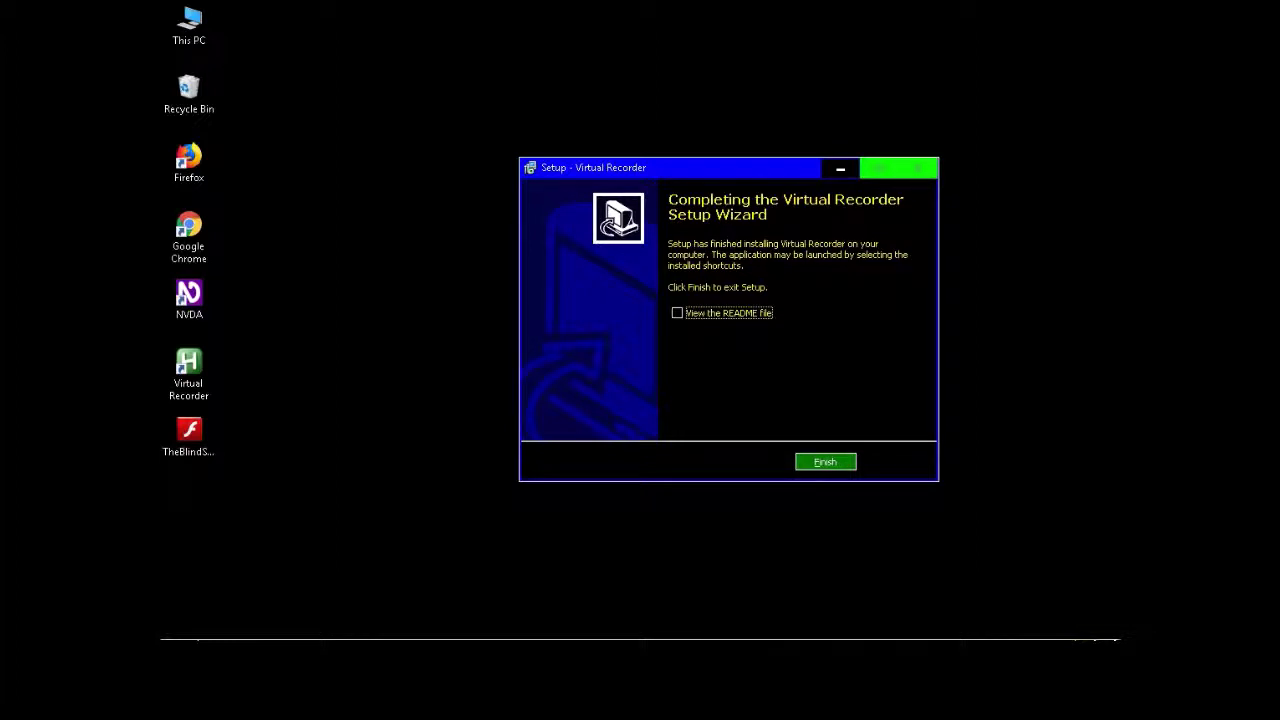
key("Tab")
key("Return")
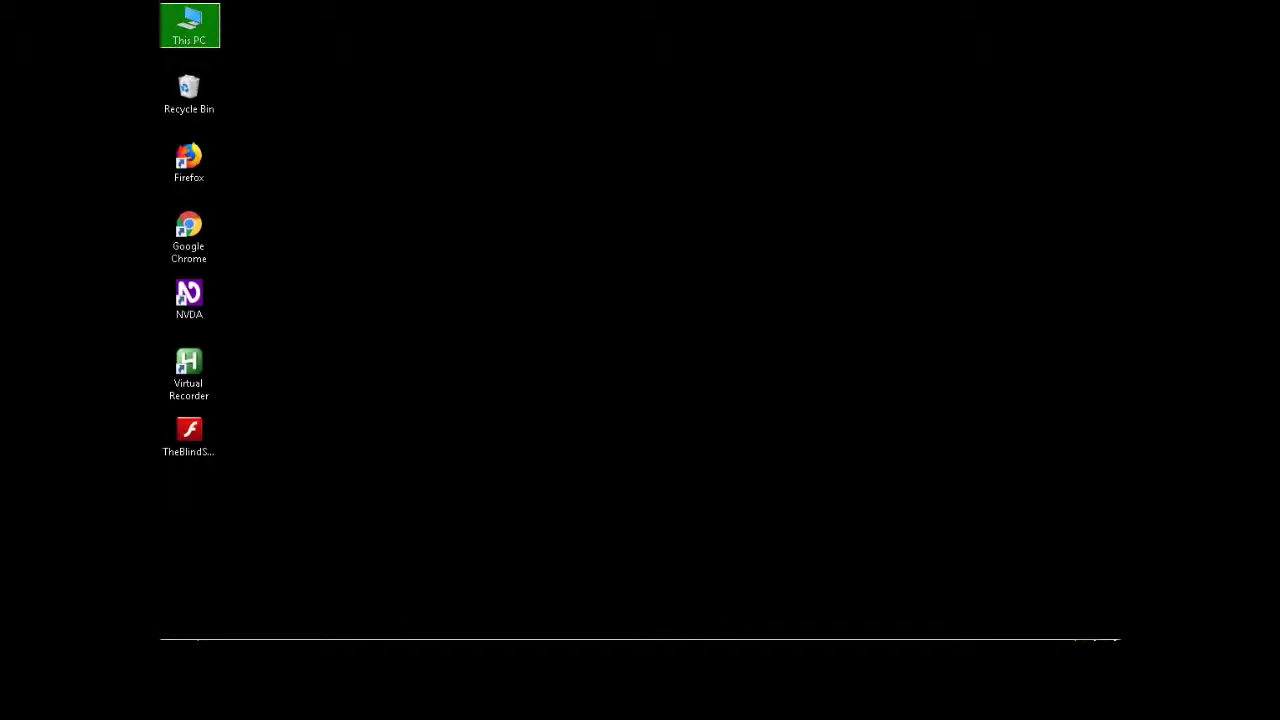
Find the installed Virtual Recorder and launch it
key("Down")
key("v")
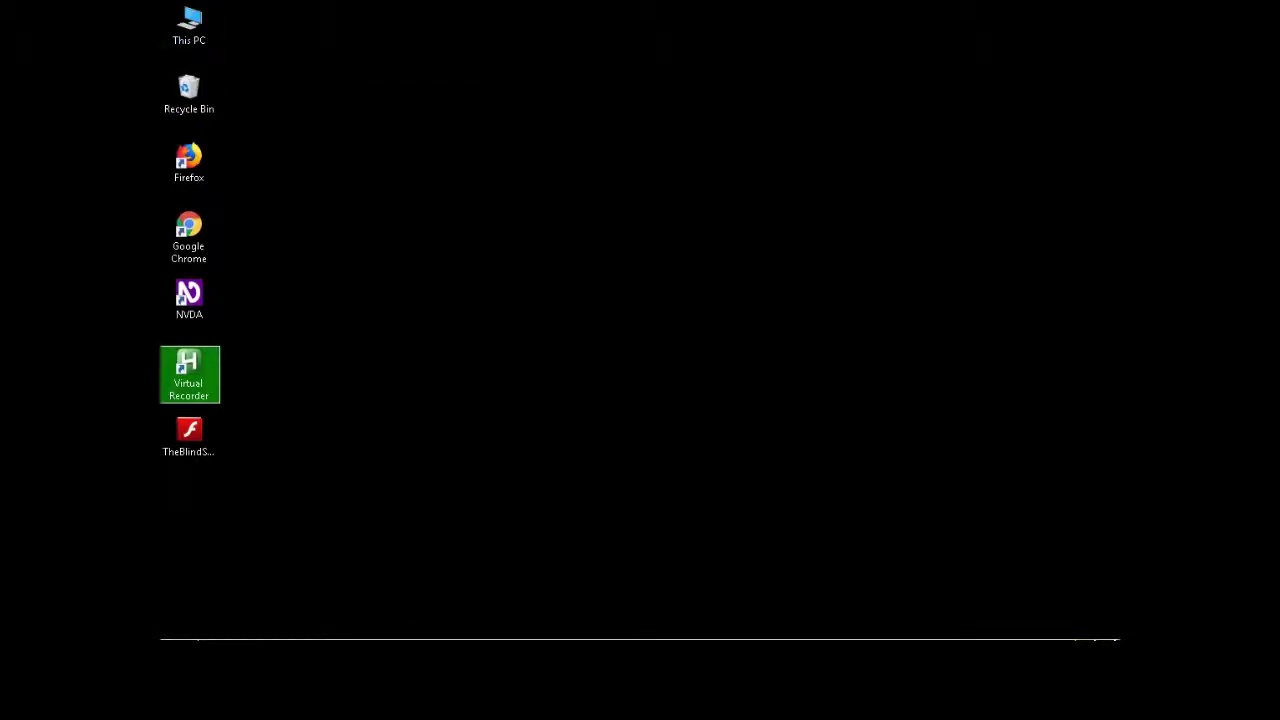
key("super")
type("vir")
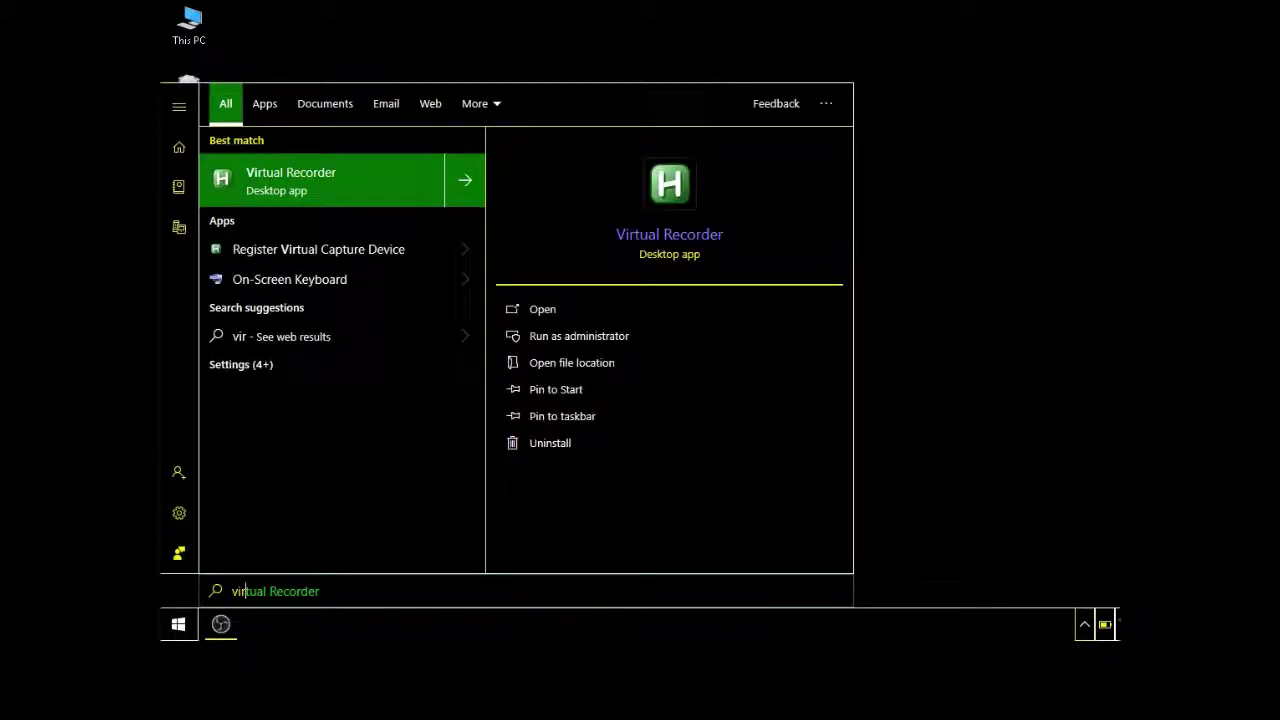
key("Return")
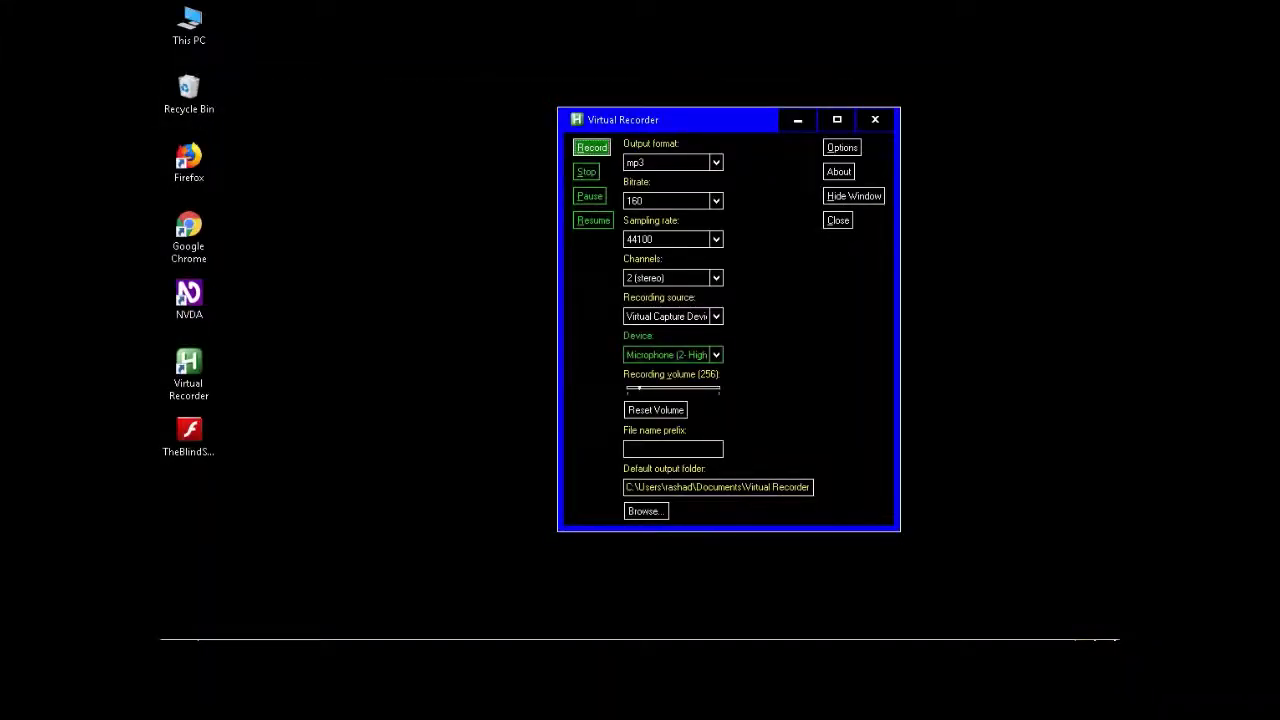
Look through the available output formats, including flac, and return to mp3
key("Tab")
key("Down")
key("Down")
key("Down")
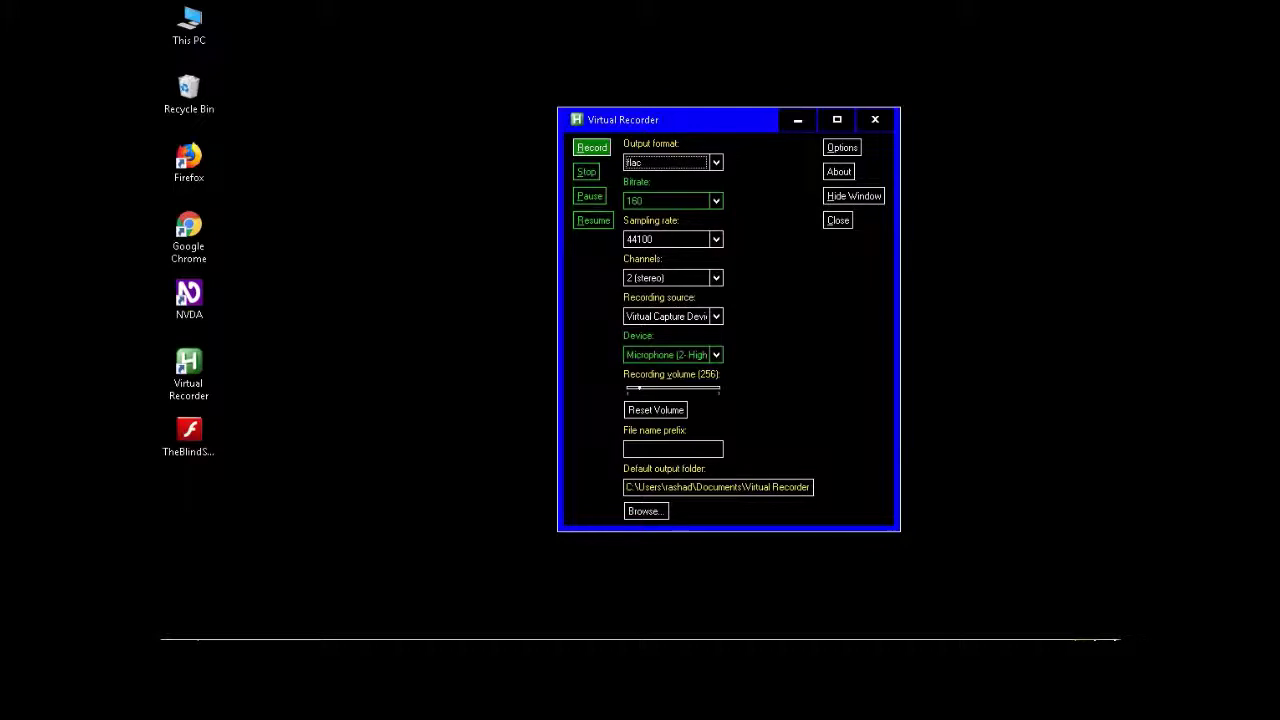
key("Home")
Look through the available bitrates and set the bitrate to 128
key("Tab")
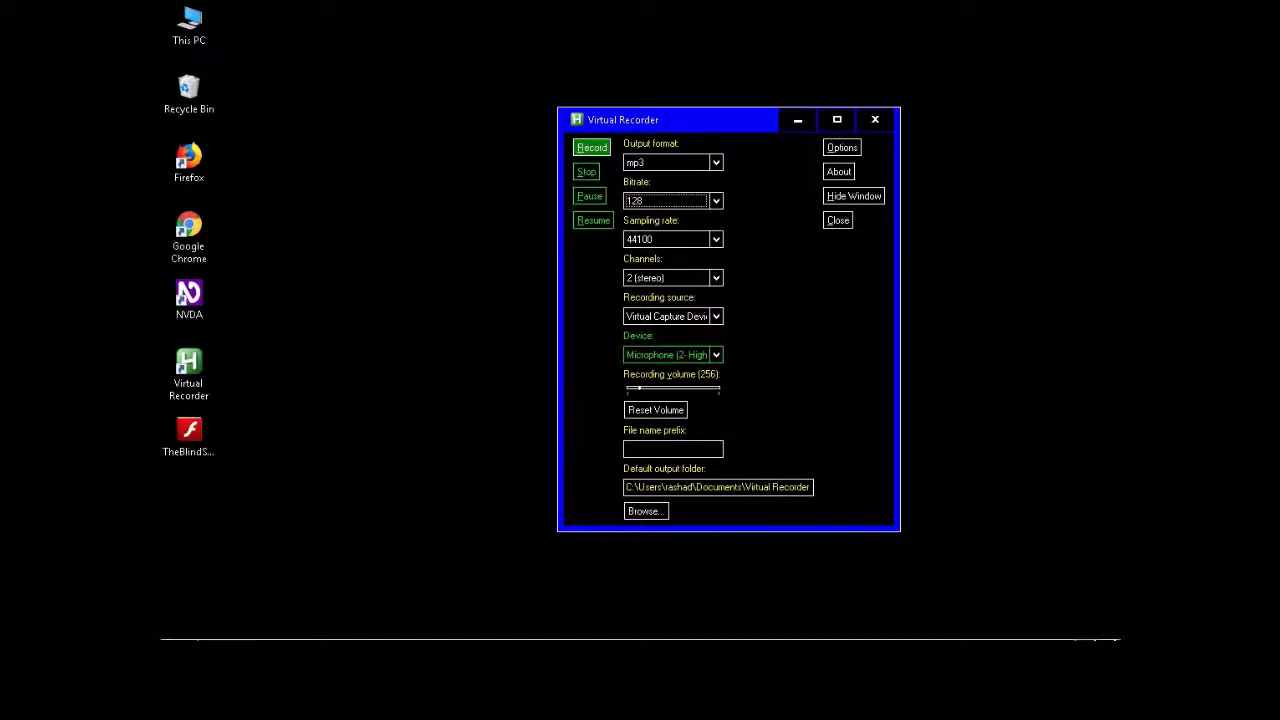
key("End")
key("Home")
key("8")
key("Down")
key("Down")
key("Tab")
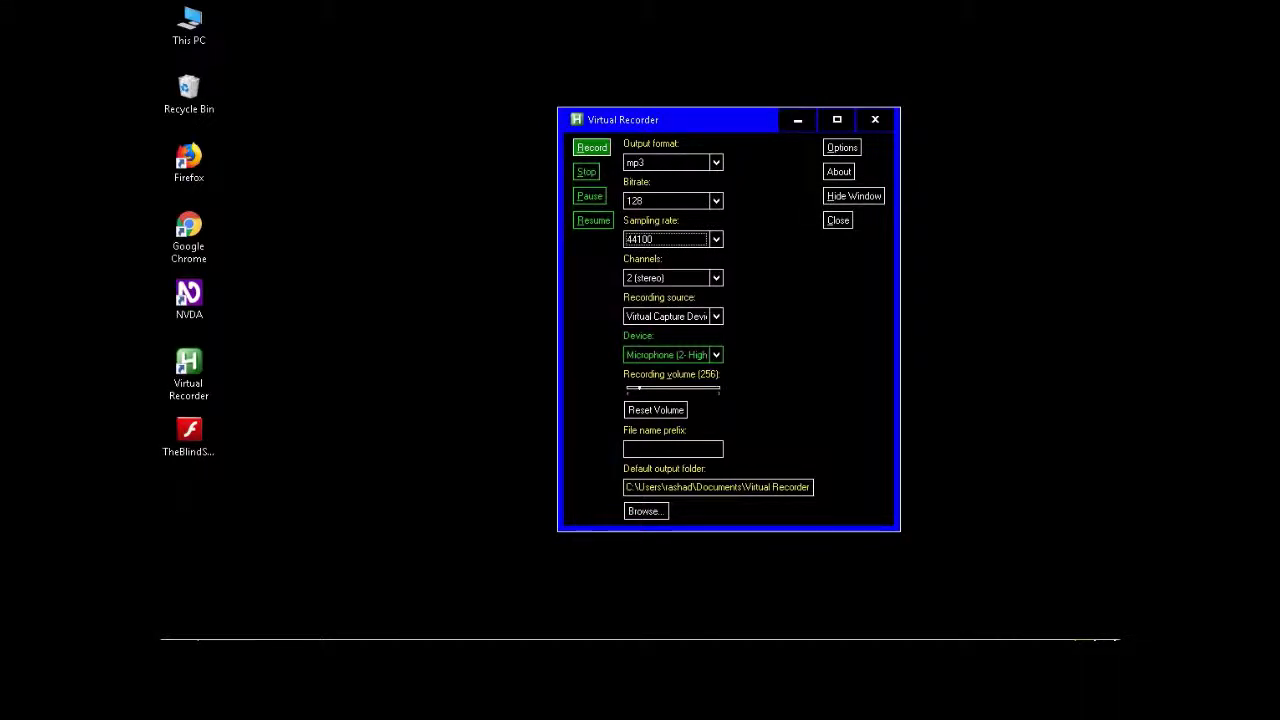
Keep the 44100 sampling rate and stereo channels, and set the recording source to Both
key("Tab")
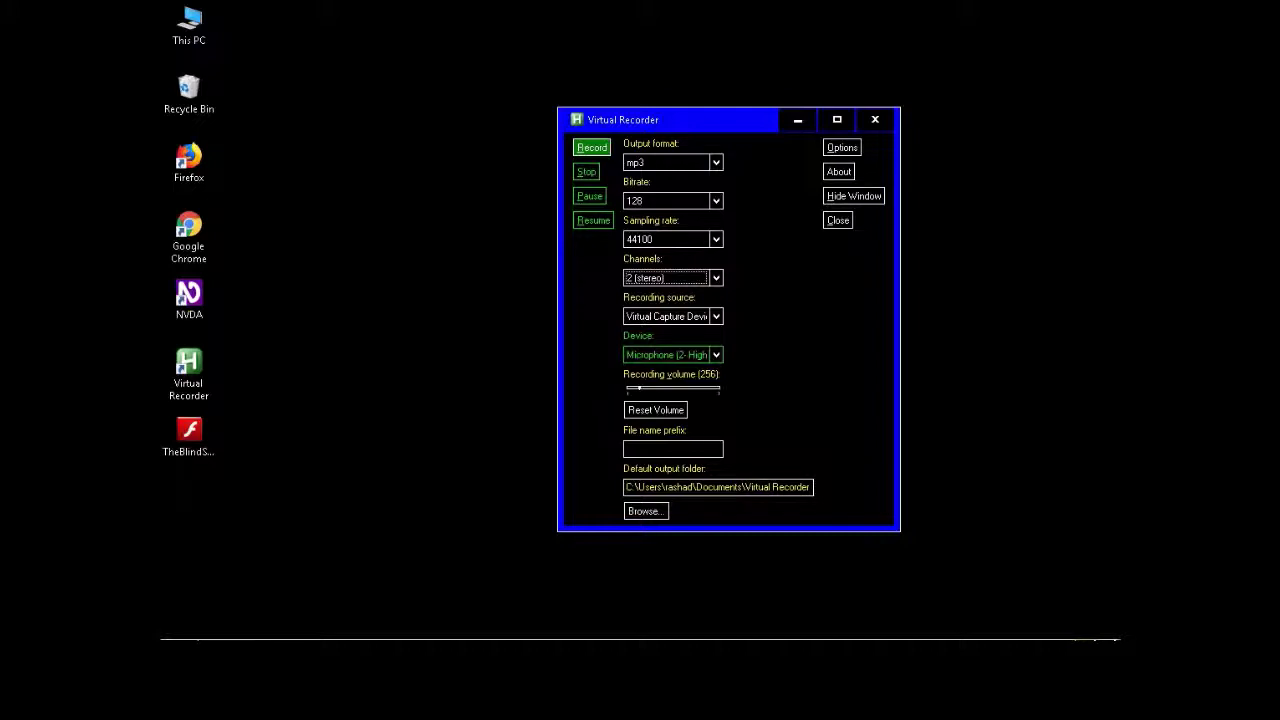
key("shift+Tab")
key("Tab")
key("Tab")
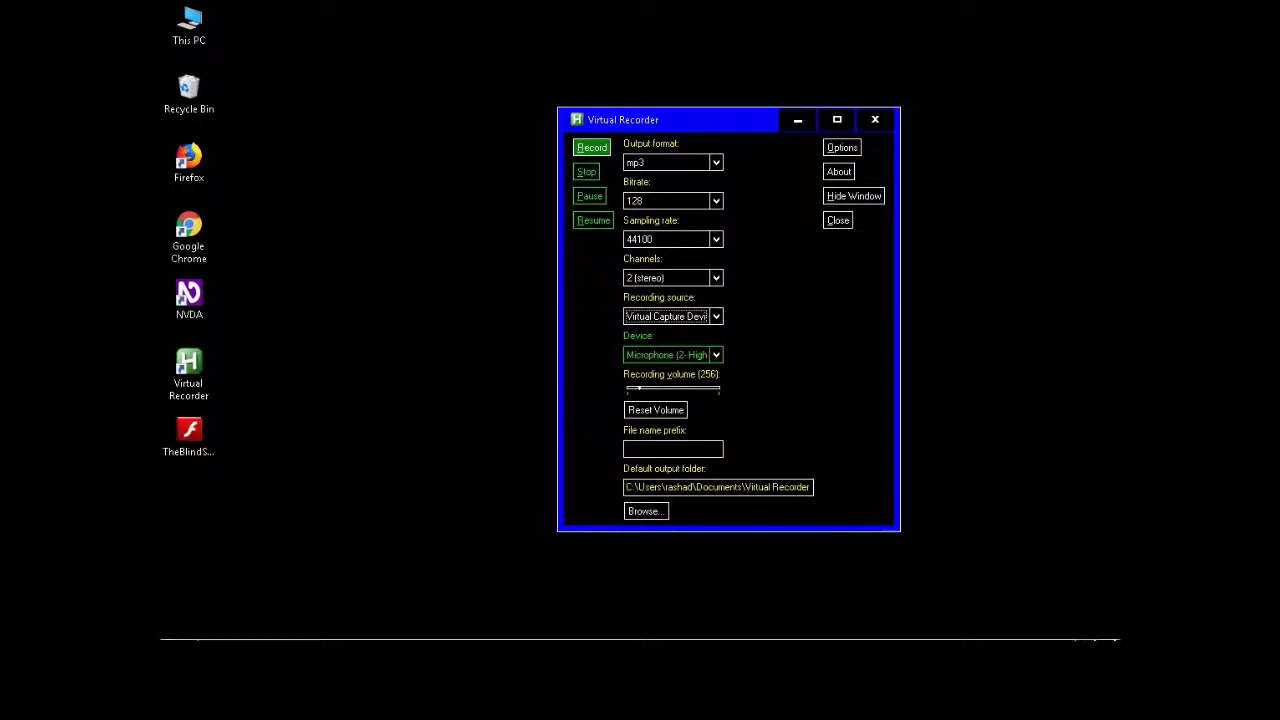
key("Down")
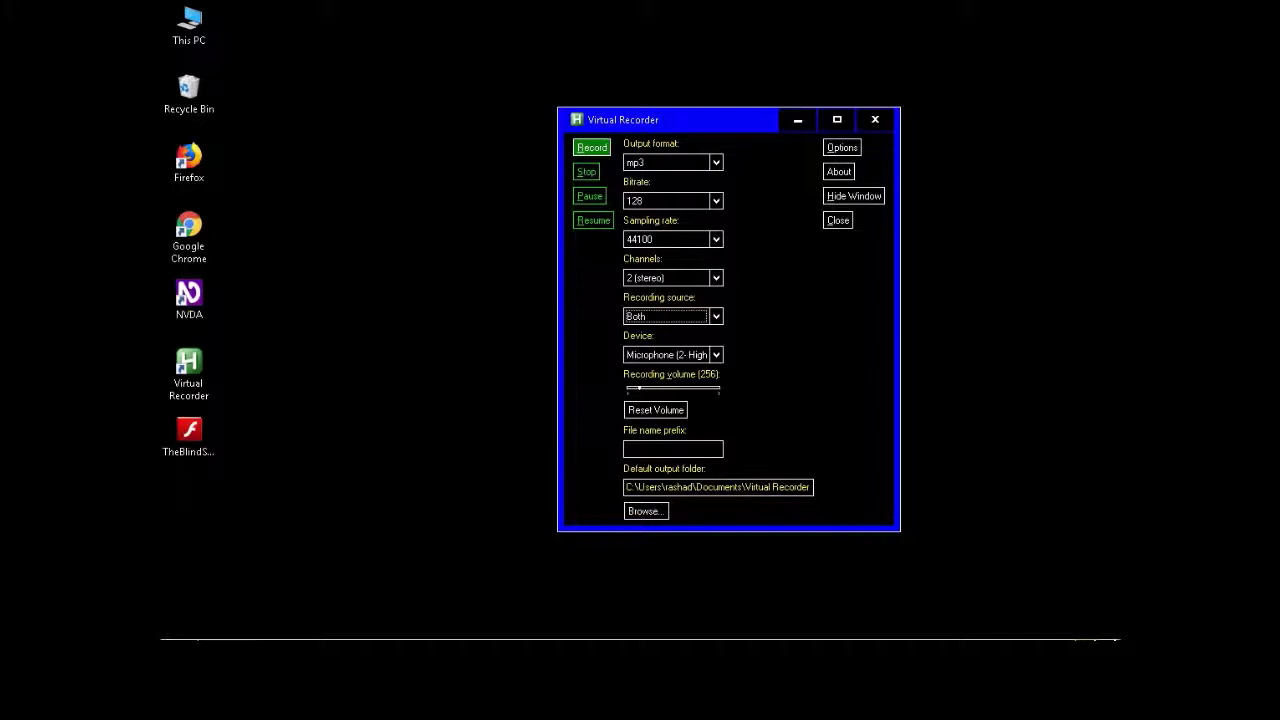
key("Up")
key("Down")
key("Tab")
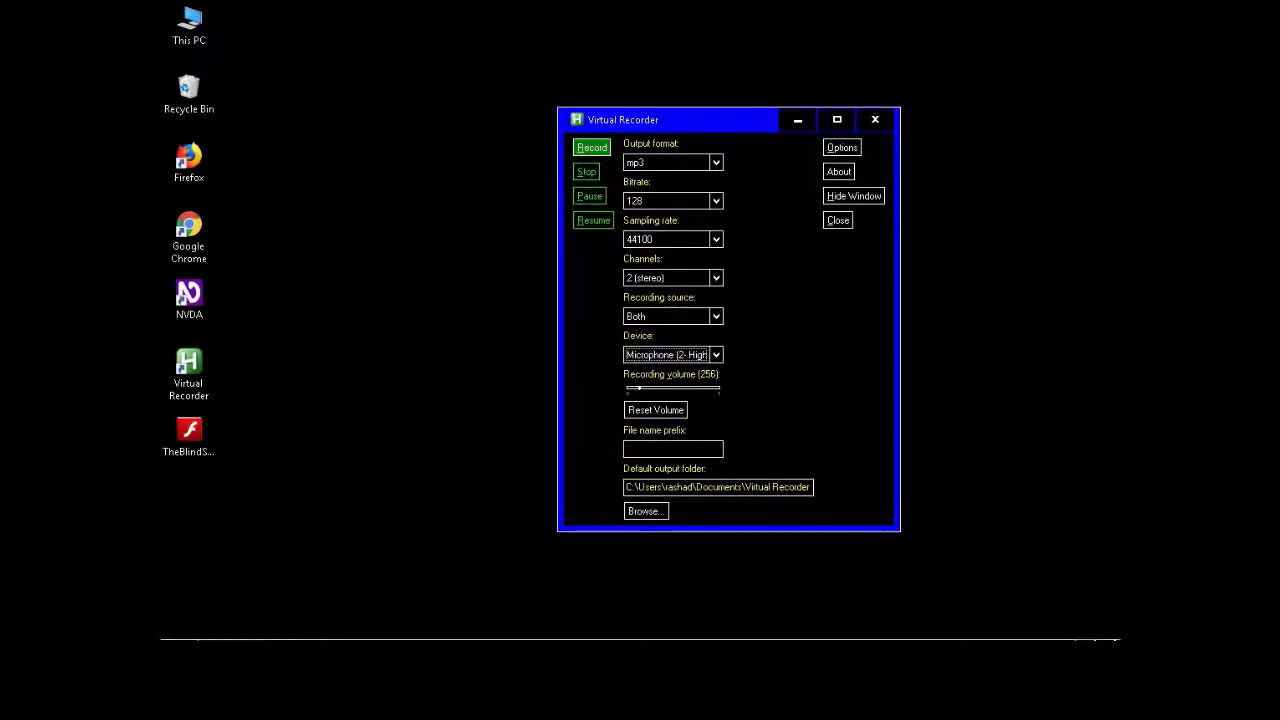
Set the recording source to Sound Card and keep the microphone as the device
left_click(665, 316)
key("Up")
key("Tab")
key("Tab")
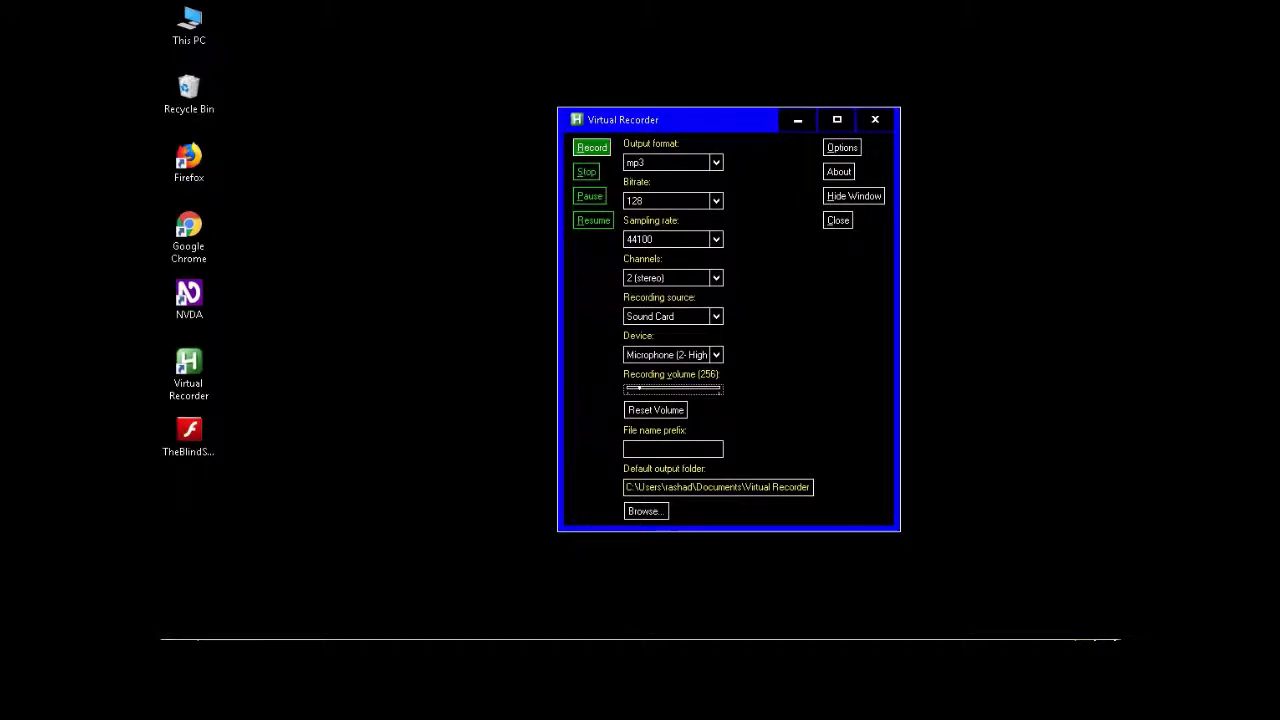
key("alt+Tab")
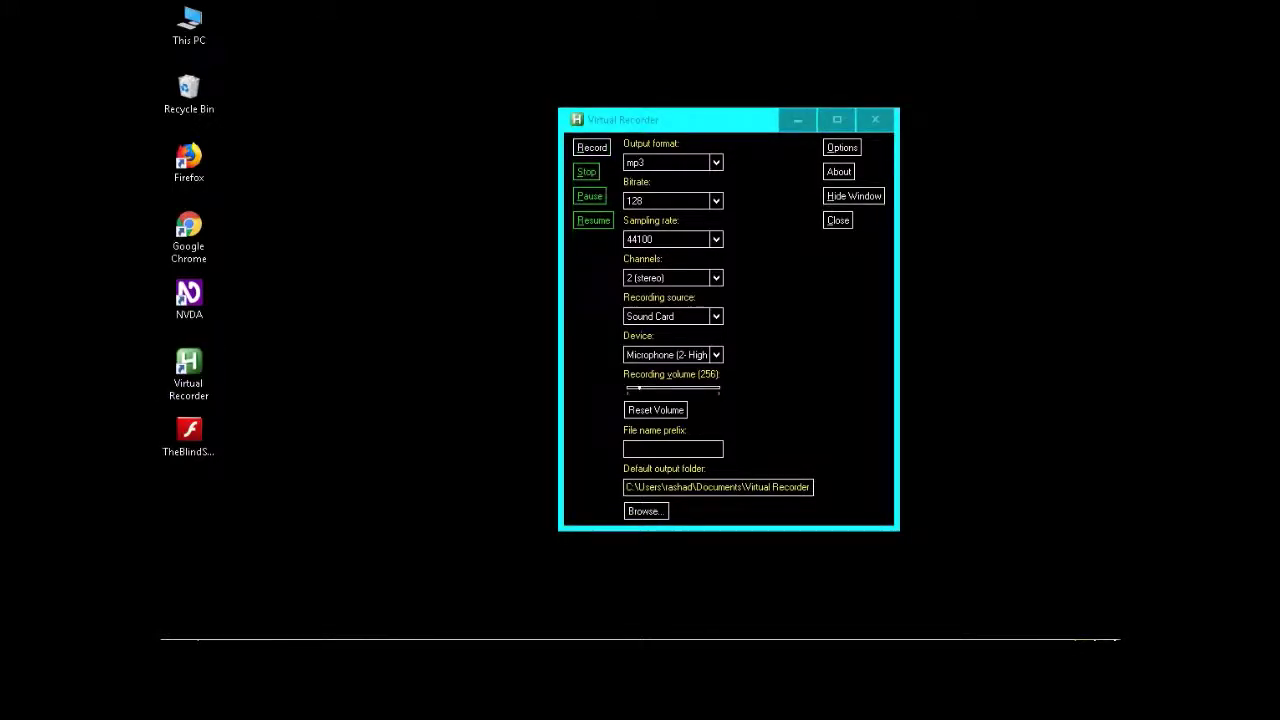
key("super+b")
key("shift+Tab")
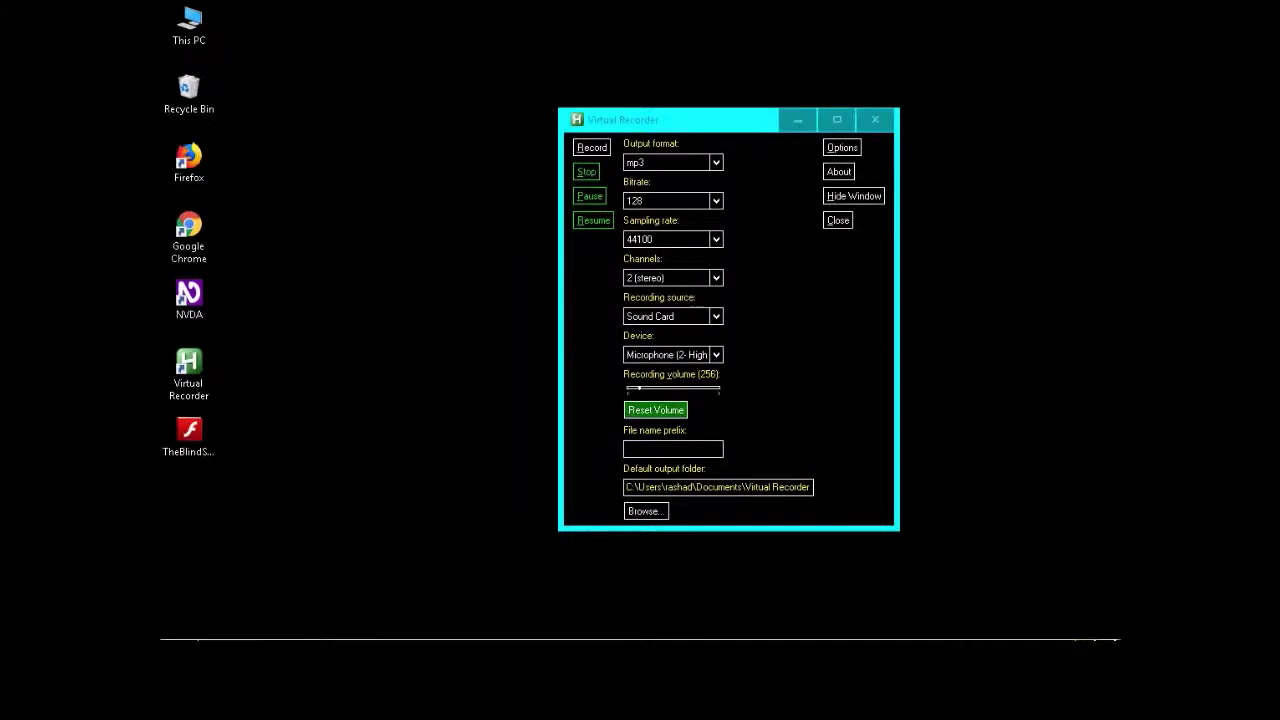
key("shift+Tab")
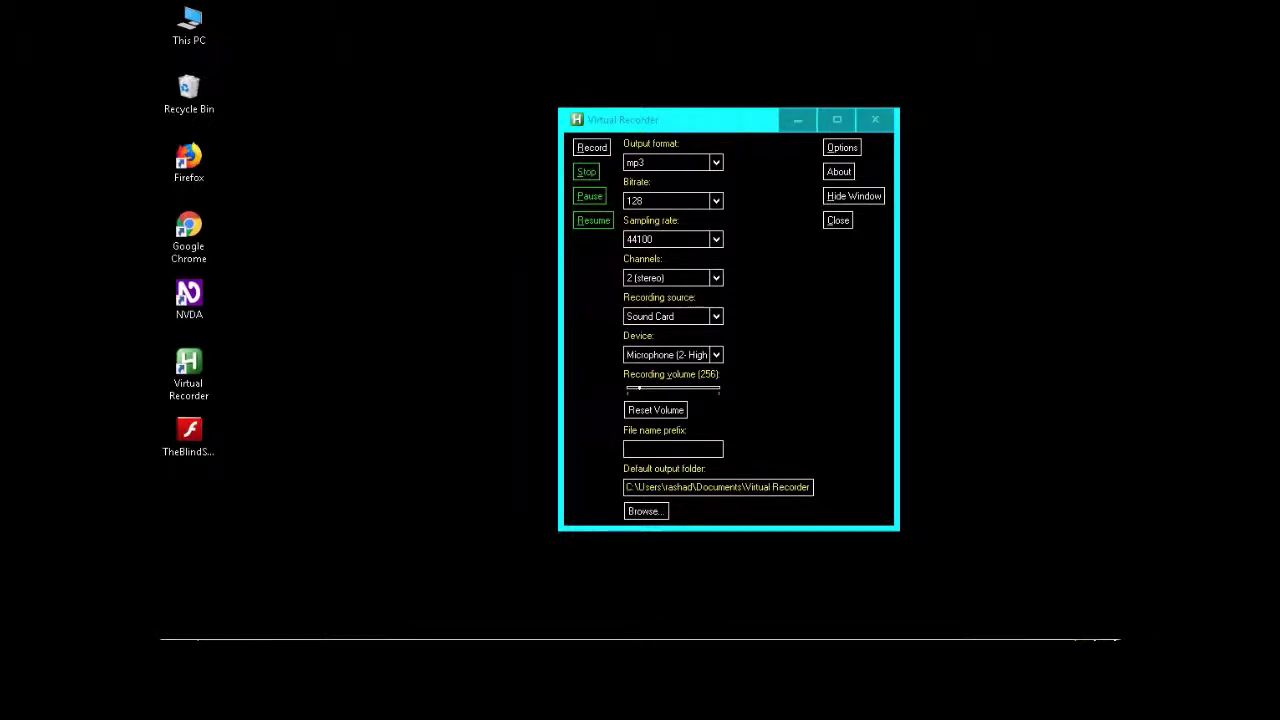
key("alt+Tab")
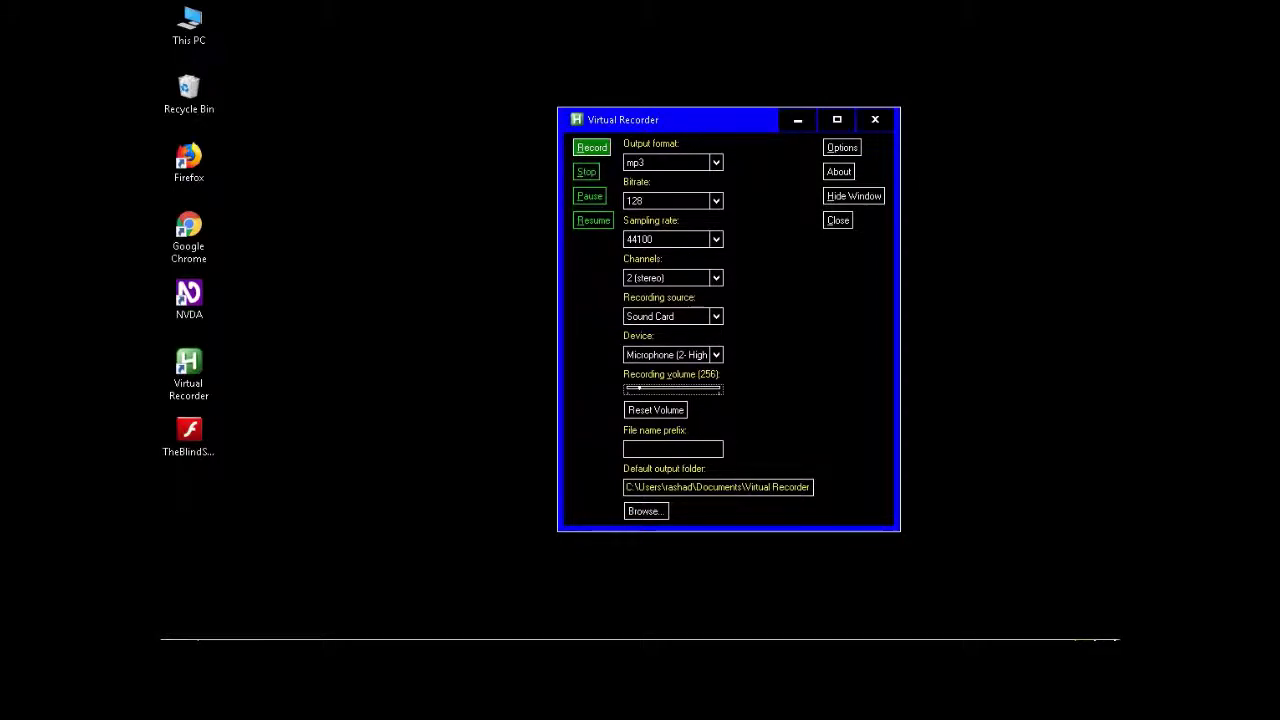
Set the recording volume to 320 and enter the person's first name as the file name prefix
key("Right")
key("Tab")
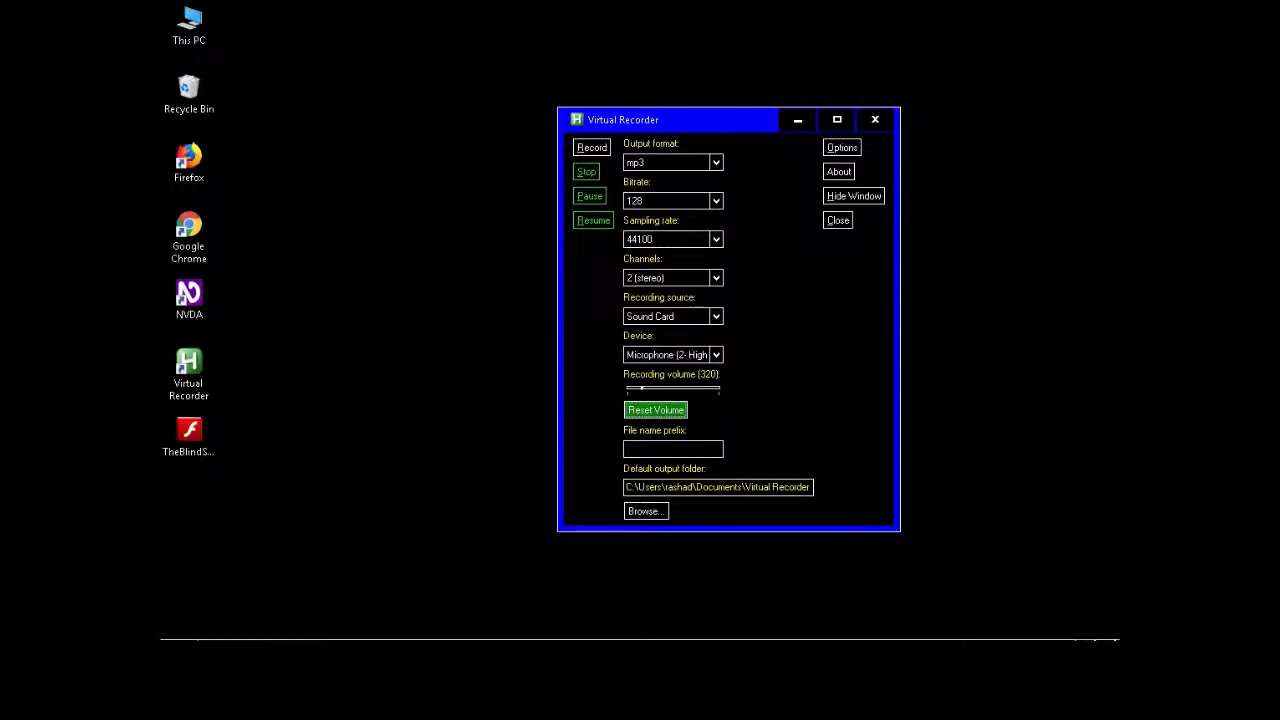
key("Tab")
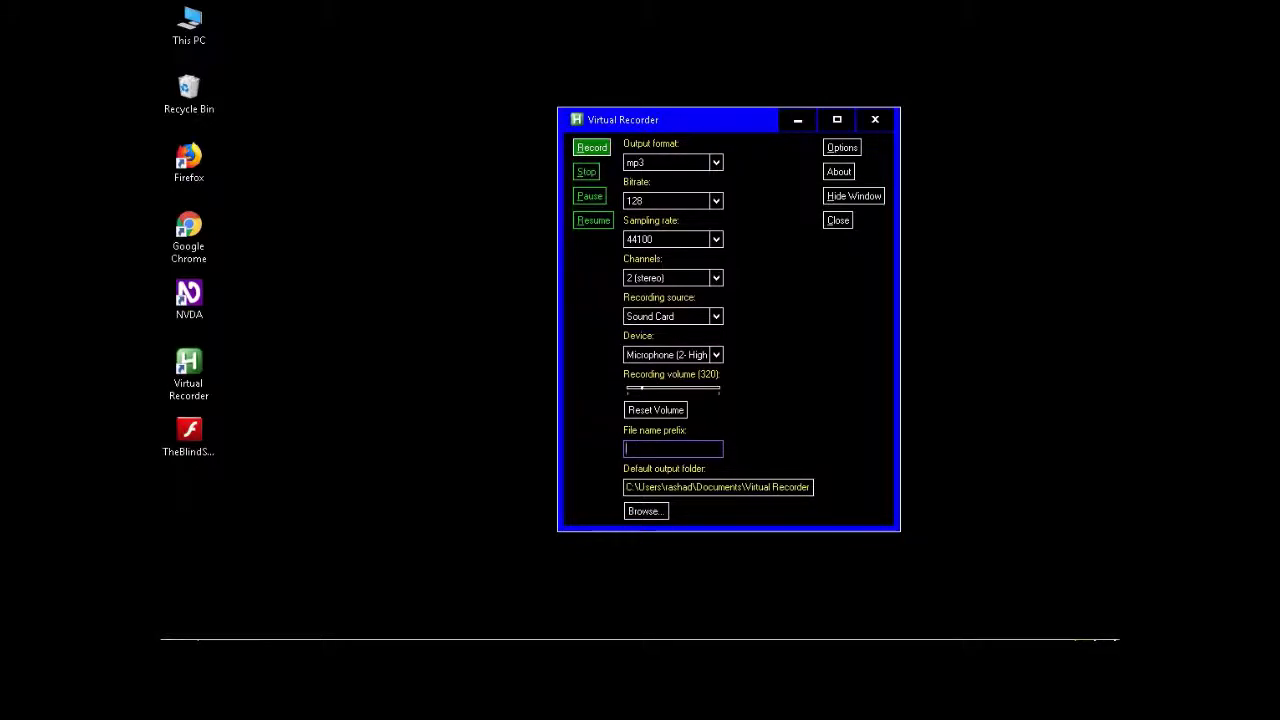
type("rashad")
key("Tab")
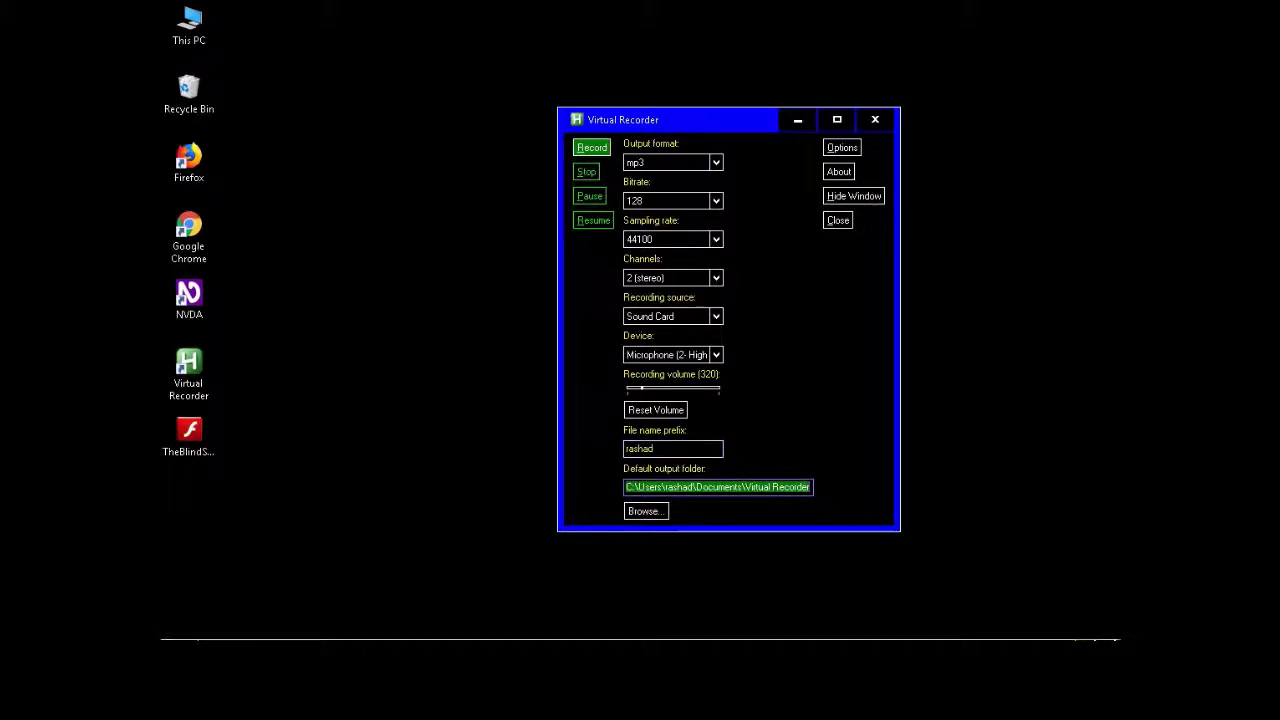
Open the recorder's options and examine the general startup, minimizing and system tray settings
key("Tab")
key("Tab")
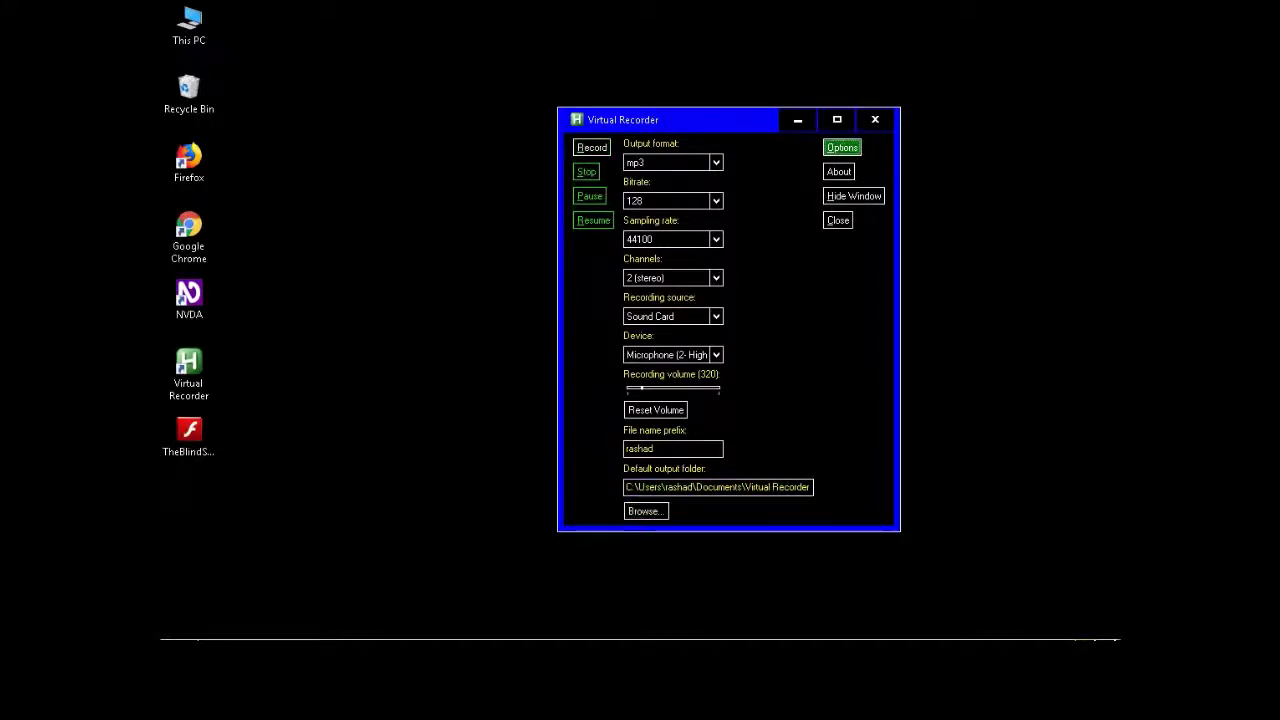
key("Return")
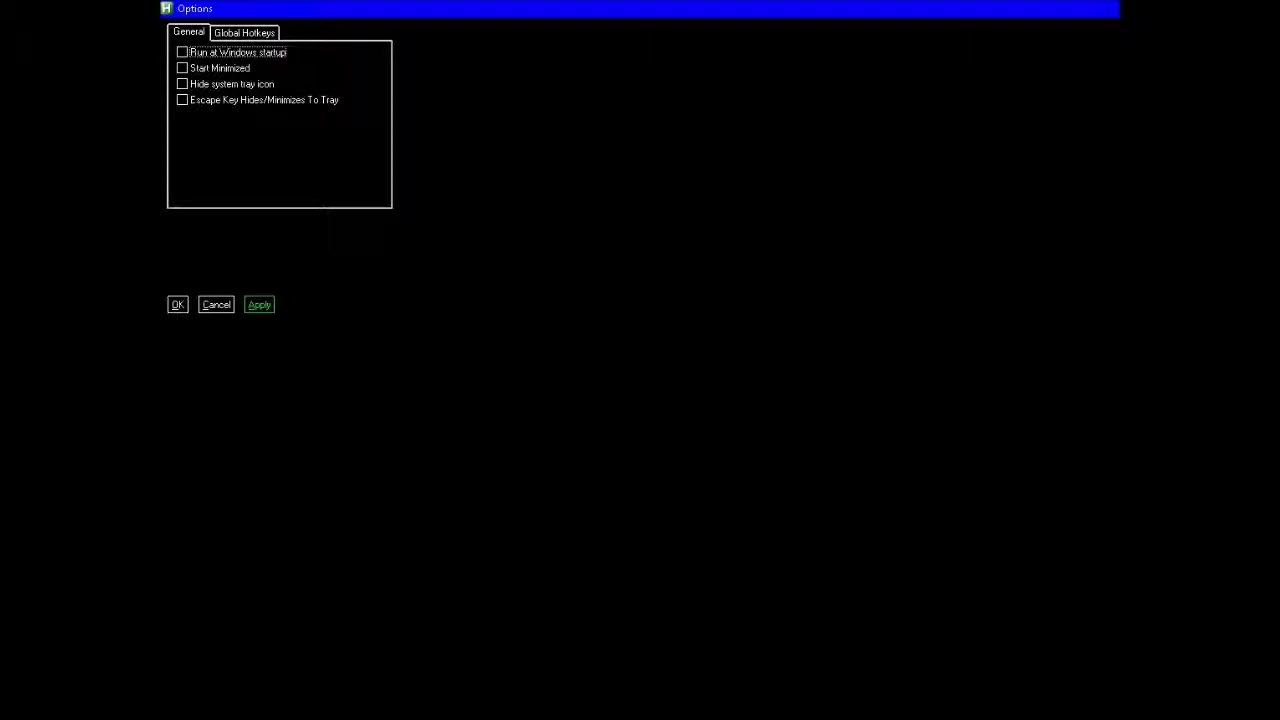
key("Tab")
key("Tab")
key("Tab")
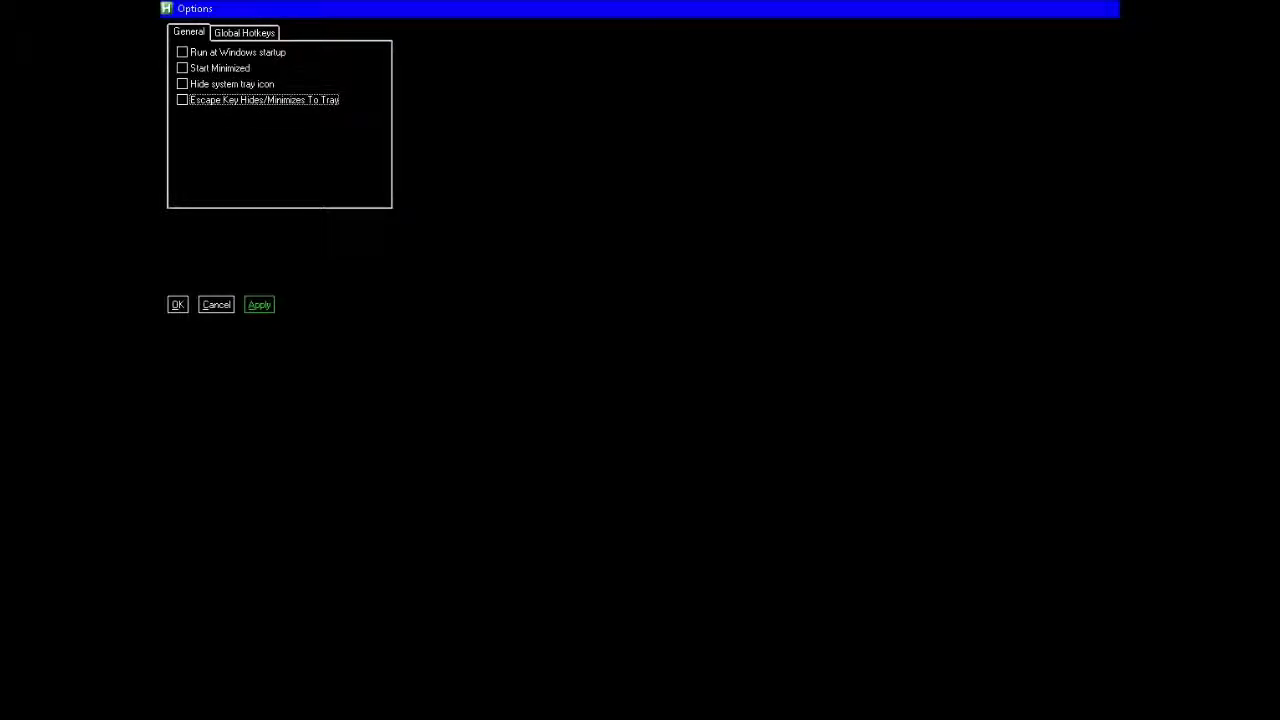
key("Tab")
key("Tab")
key("Tab")
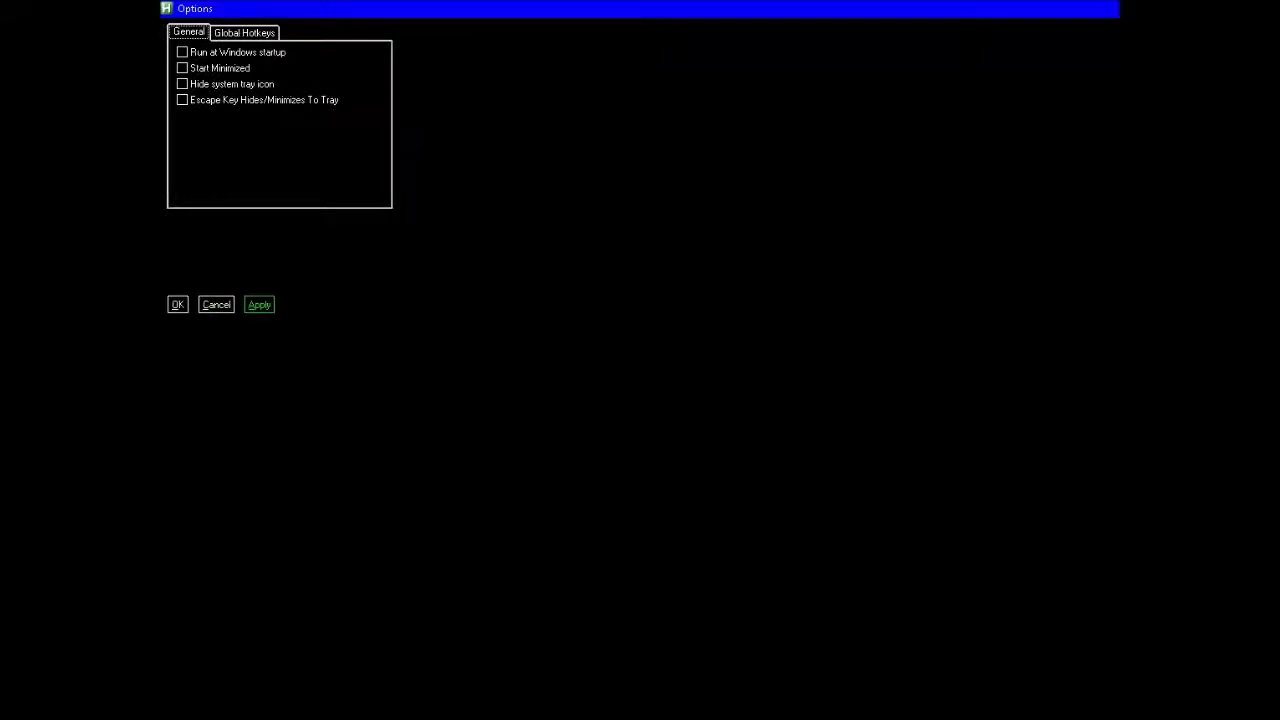
Examine the global hotkey settings for recording, stopping, pausing, resuming and showing the window, and close the options without changes
key("Right")
key("Tab")
key("Tab")
key("Tab")
key("Tab")
key("Tab")
key("Tab")
key("Tab")
key("Tab")
key("Tab")
key("Tab")
key("Tab")
key("Tab")
key("Tab")
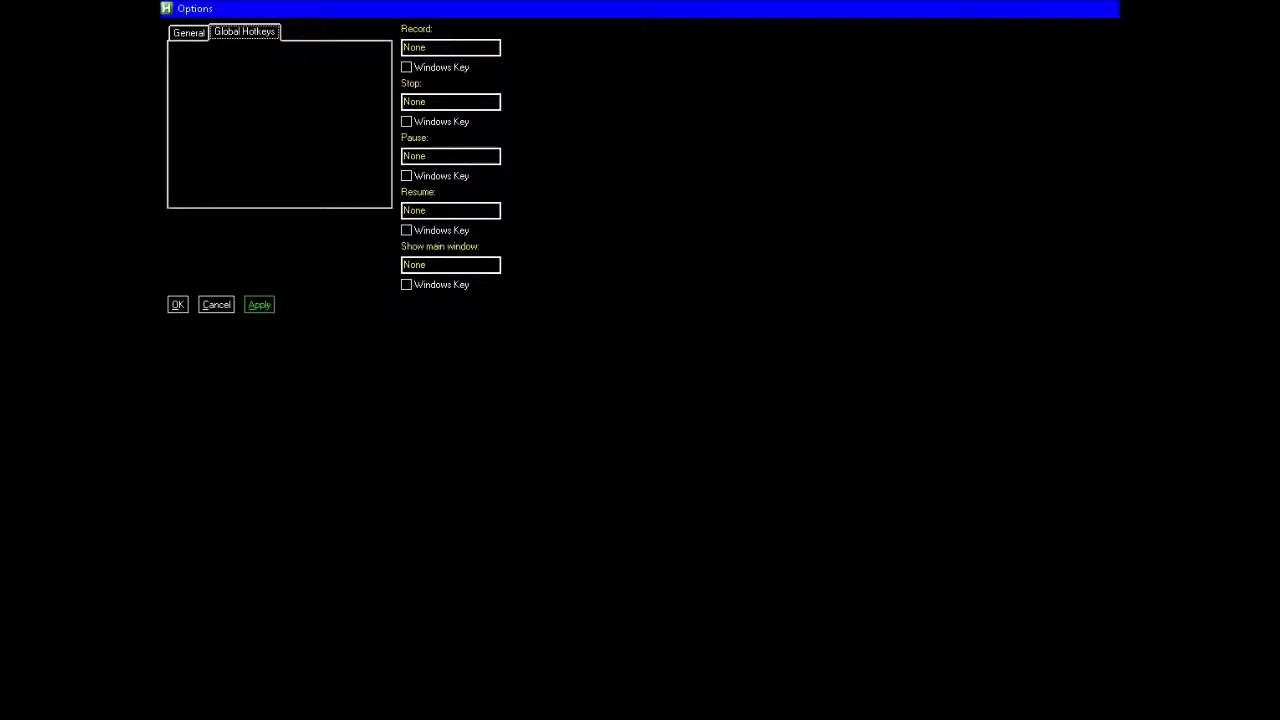
key("Left")
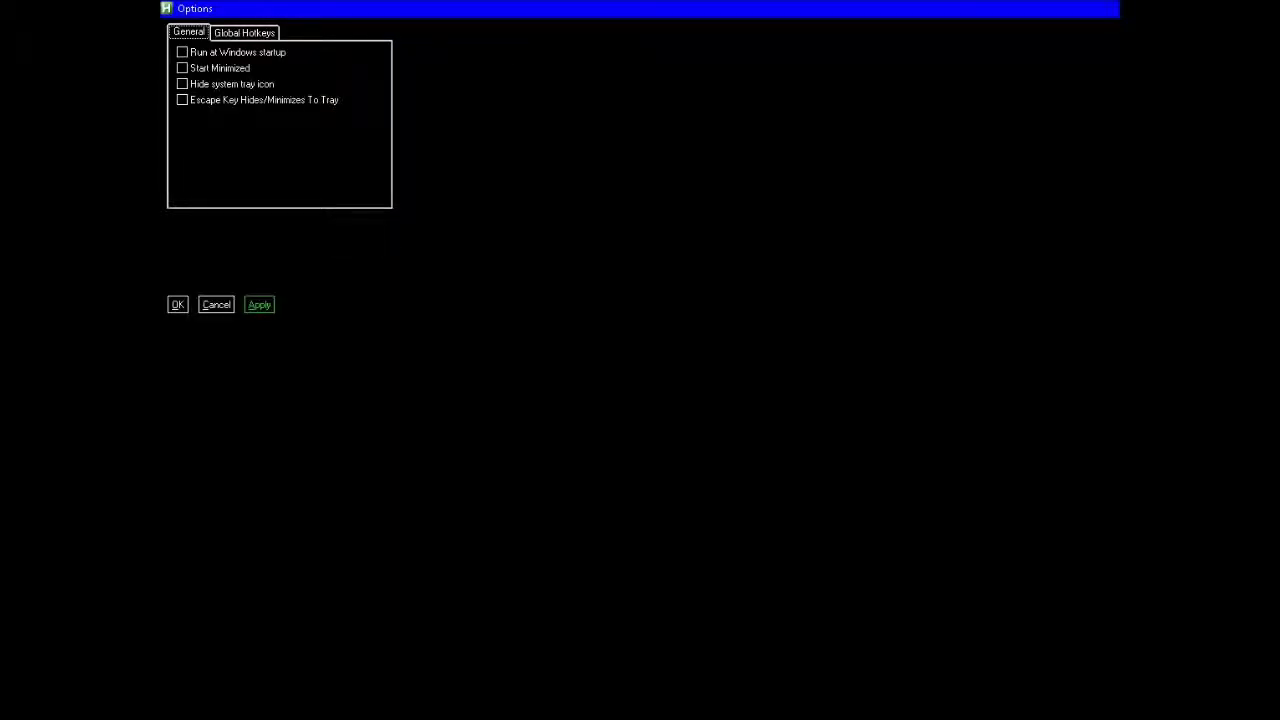
key("Escape")
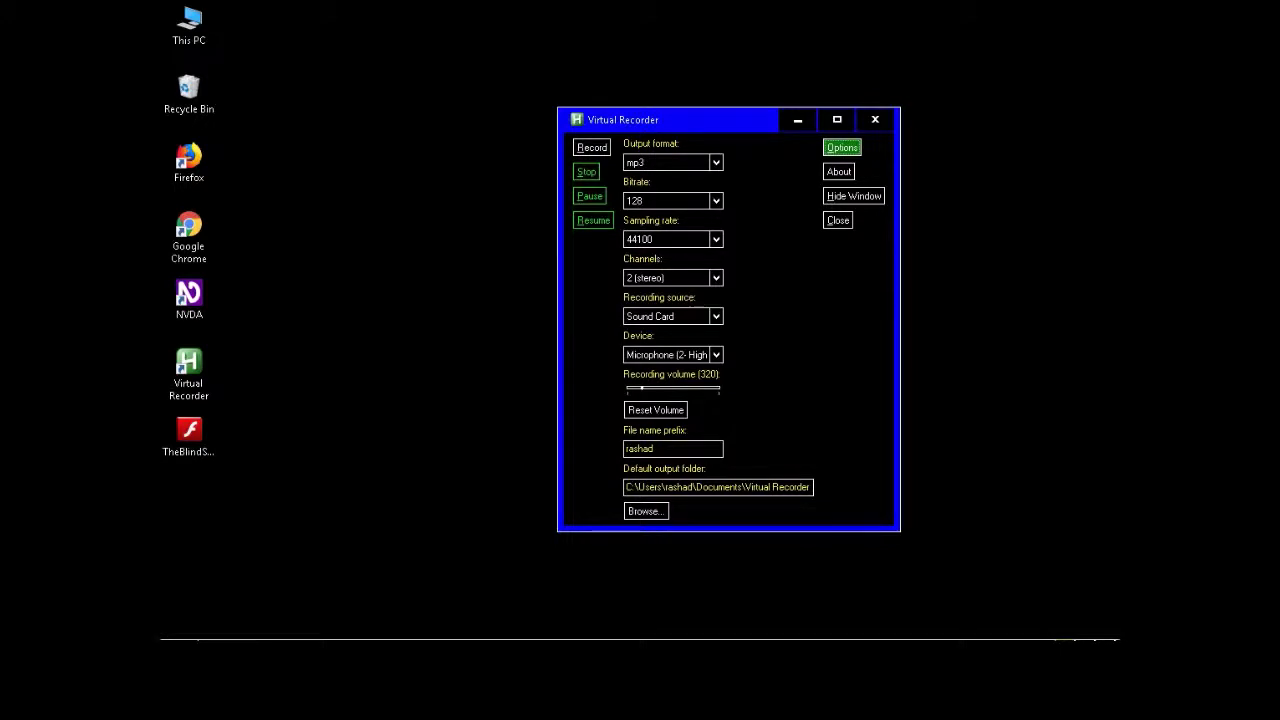
View the program's version and copyright information and close it
key("Tab")
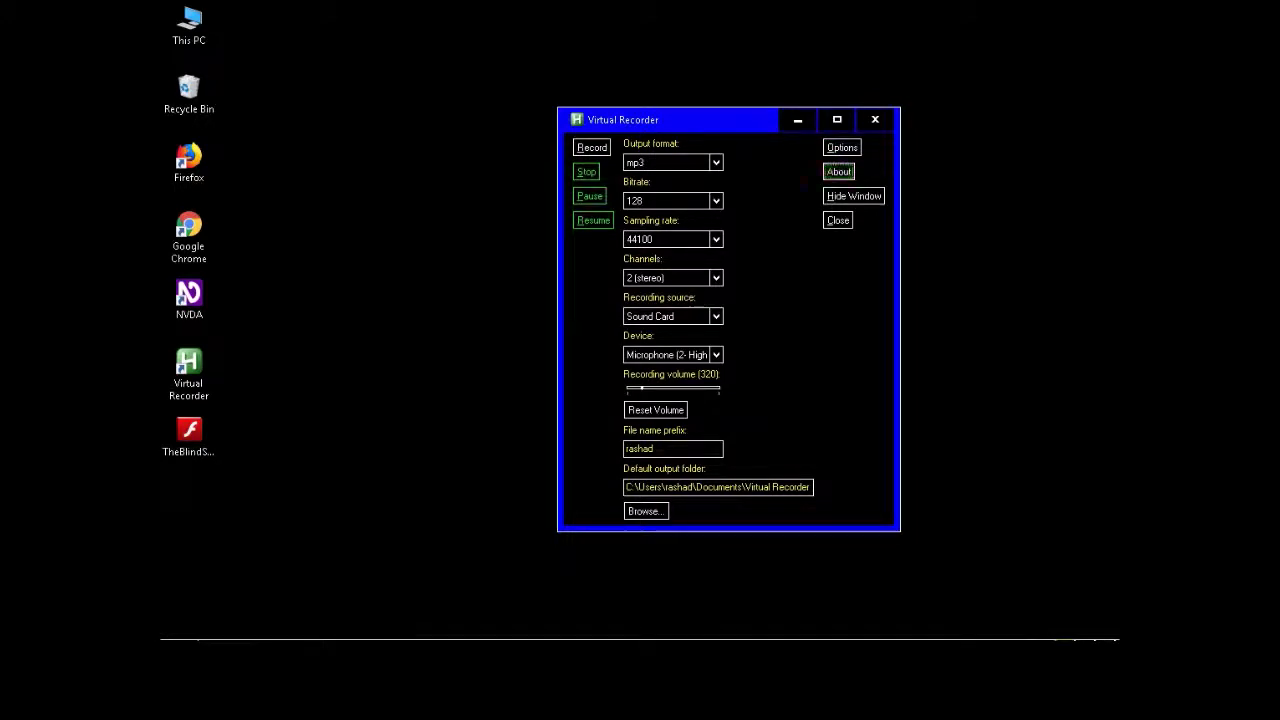
key("space")
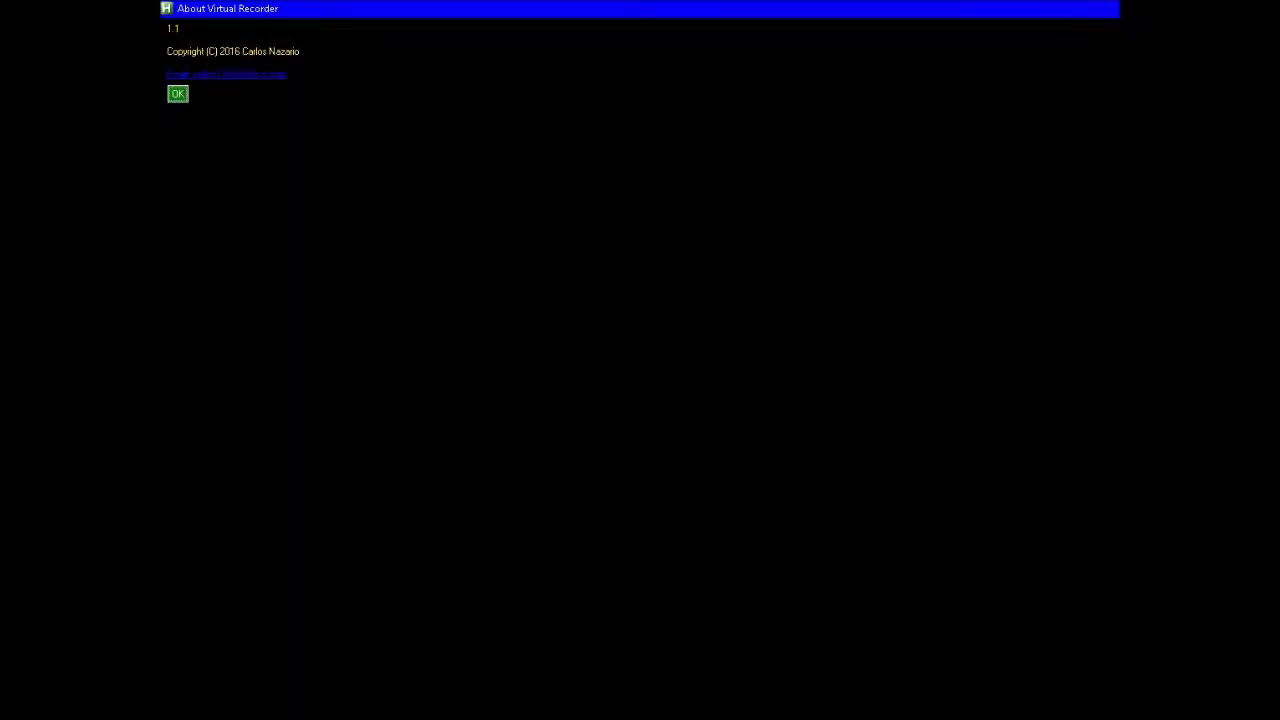
key("Return")
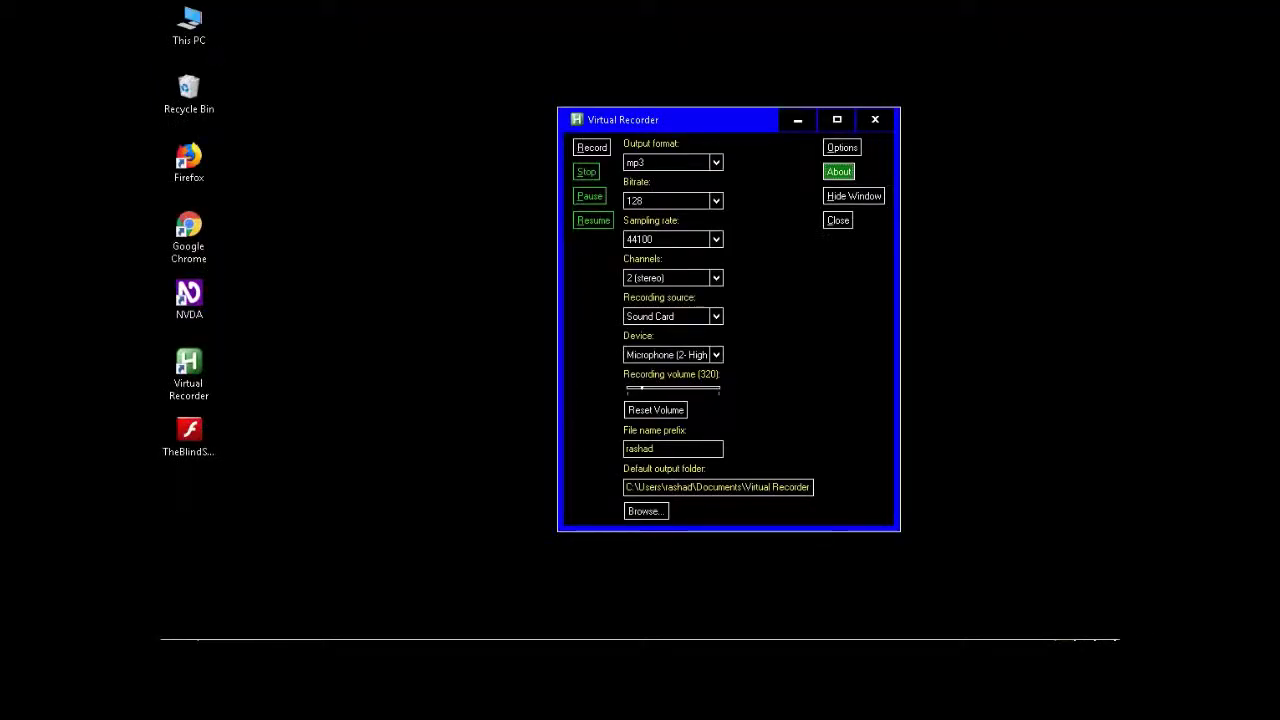
Start an audio recording with the current settings
key("Tab")
key("Tab")
key("Tab")
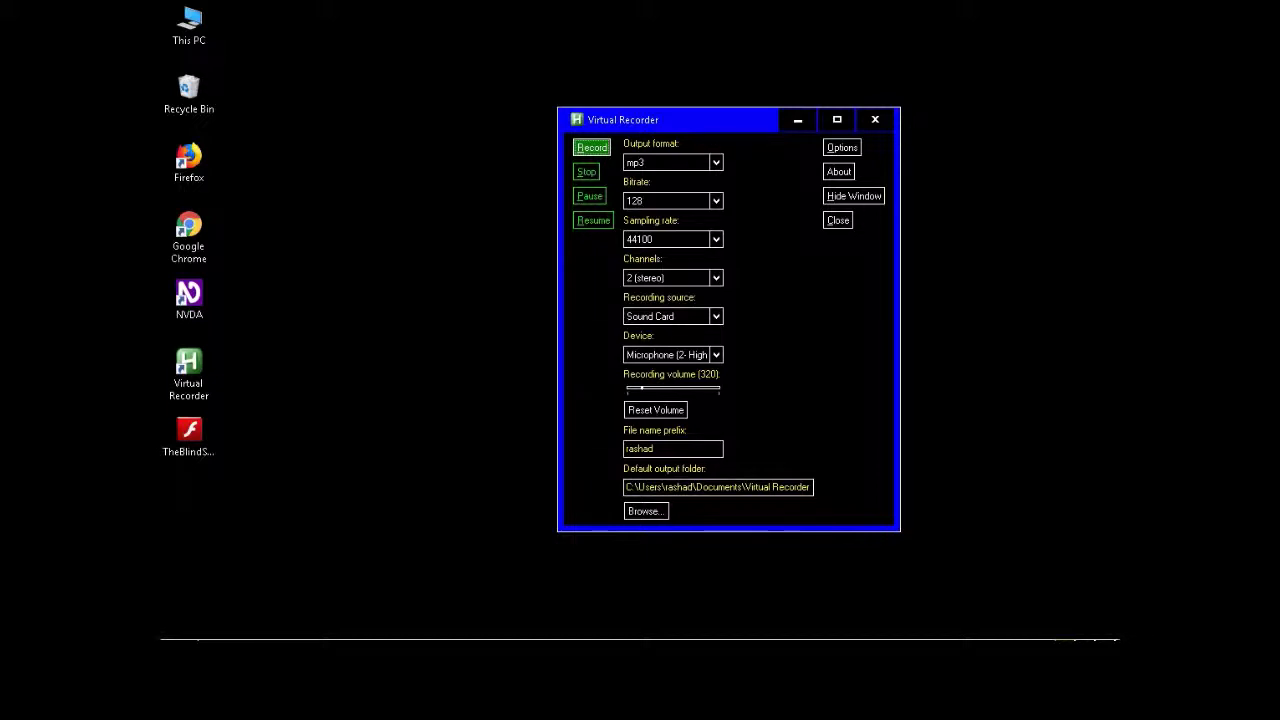
key("space")
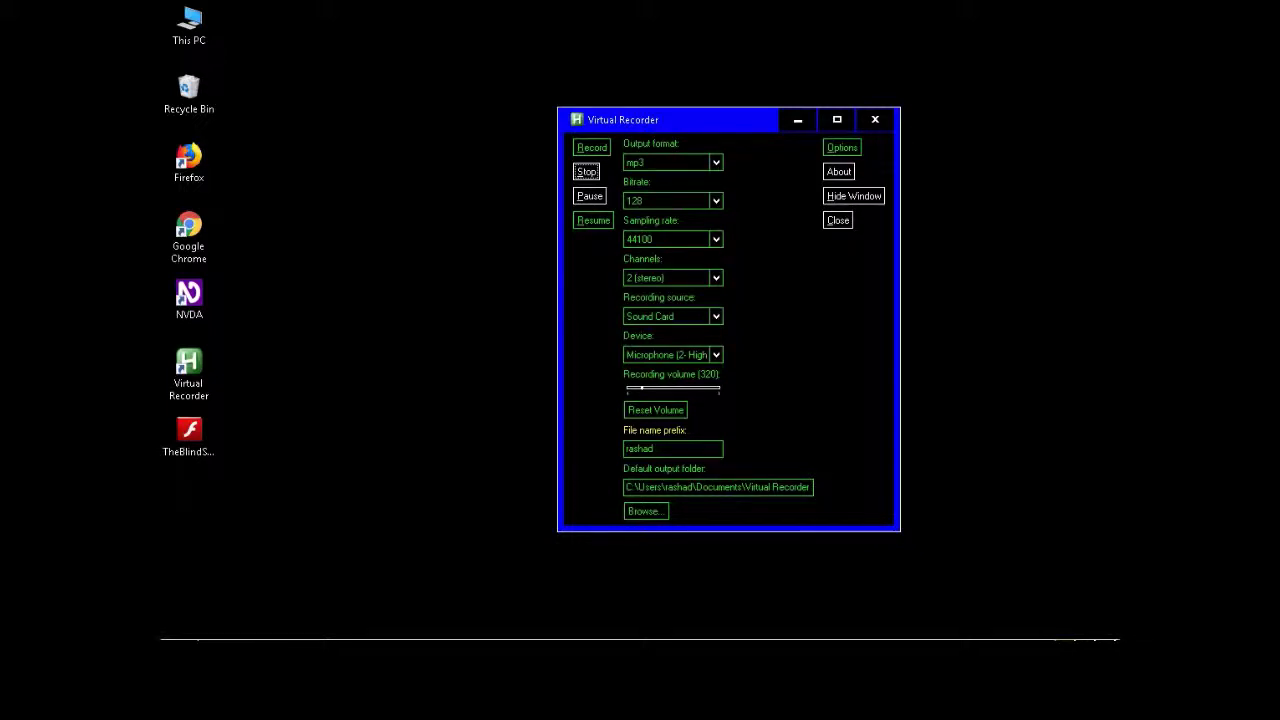
Stop the audio recording and open the Documents folder
key("space")
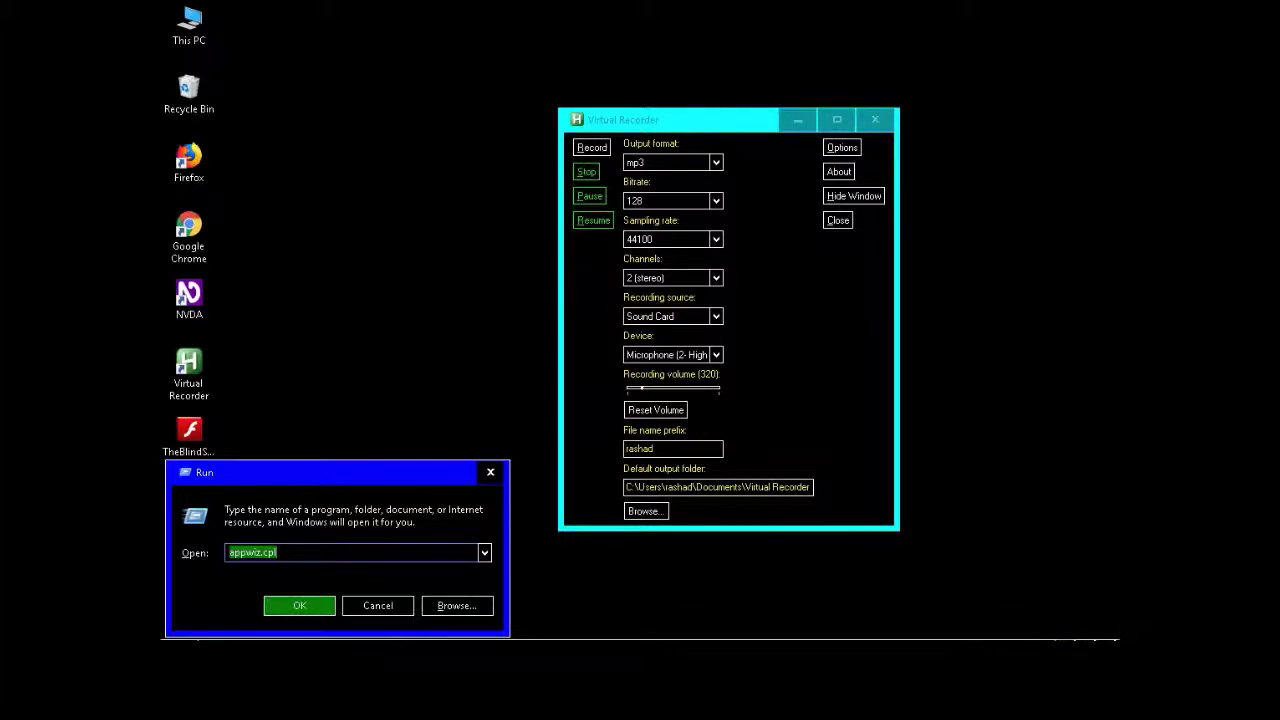
type("docuem")
key("BackSpace")
key("BackSpace")
key("BackSpace")
key("BackSpace")
key("BackSpace")
key("BackSpace")
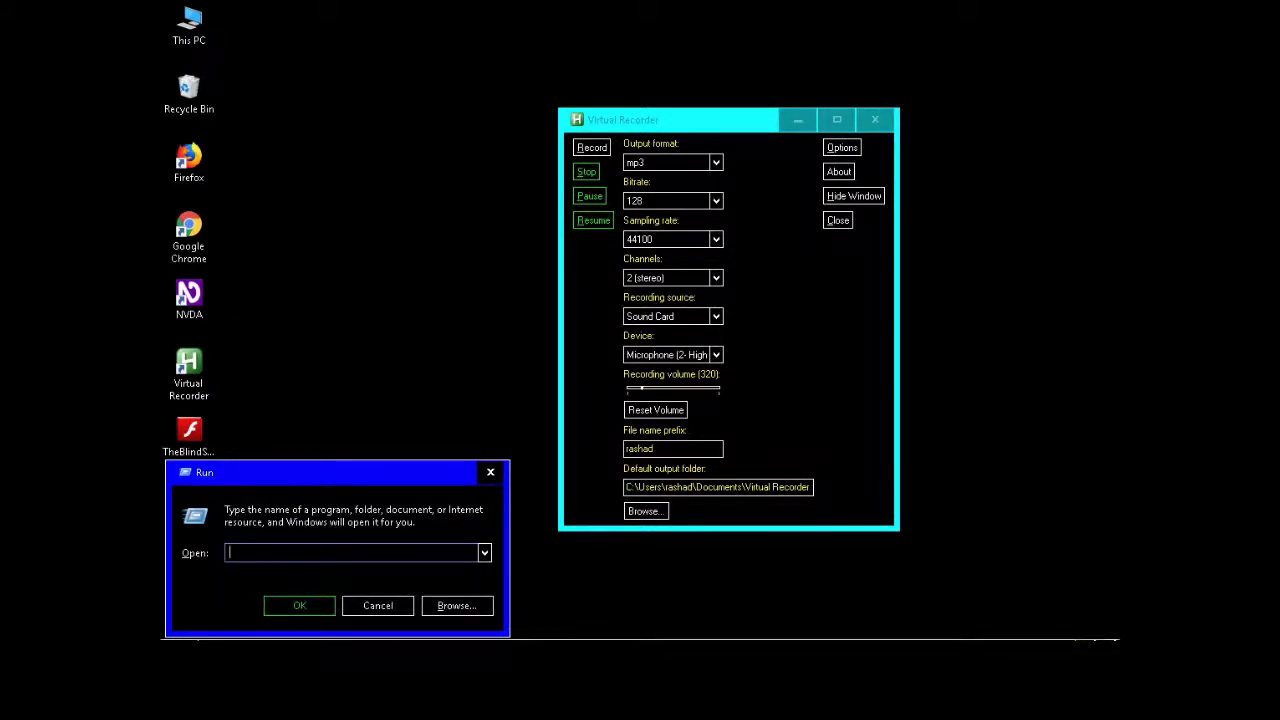
type("do")
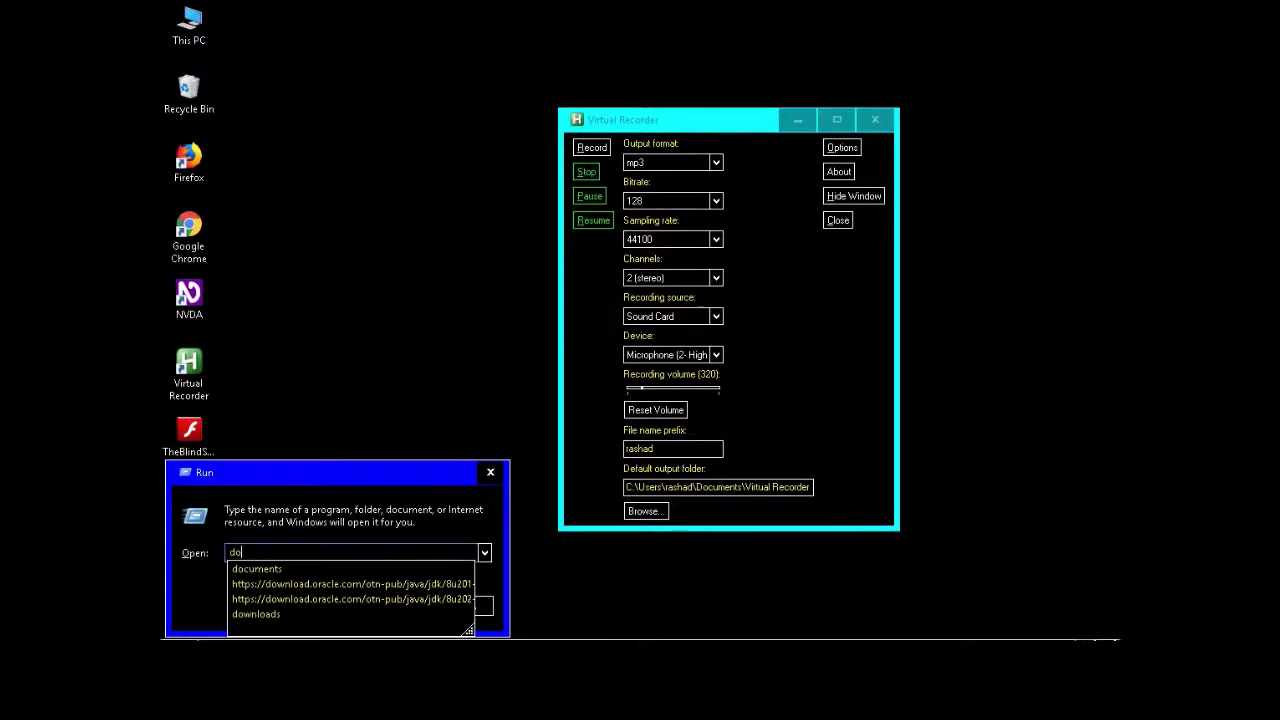
type("cuments")
key("Escape")
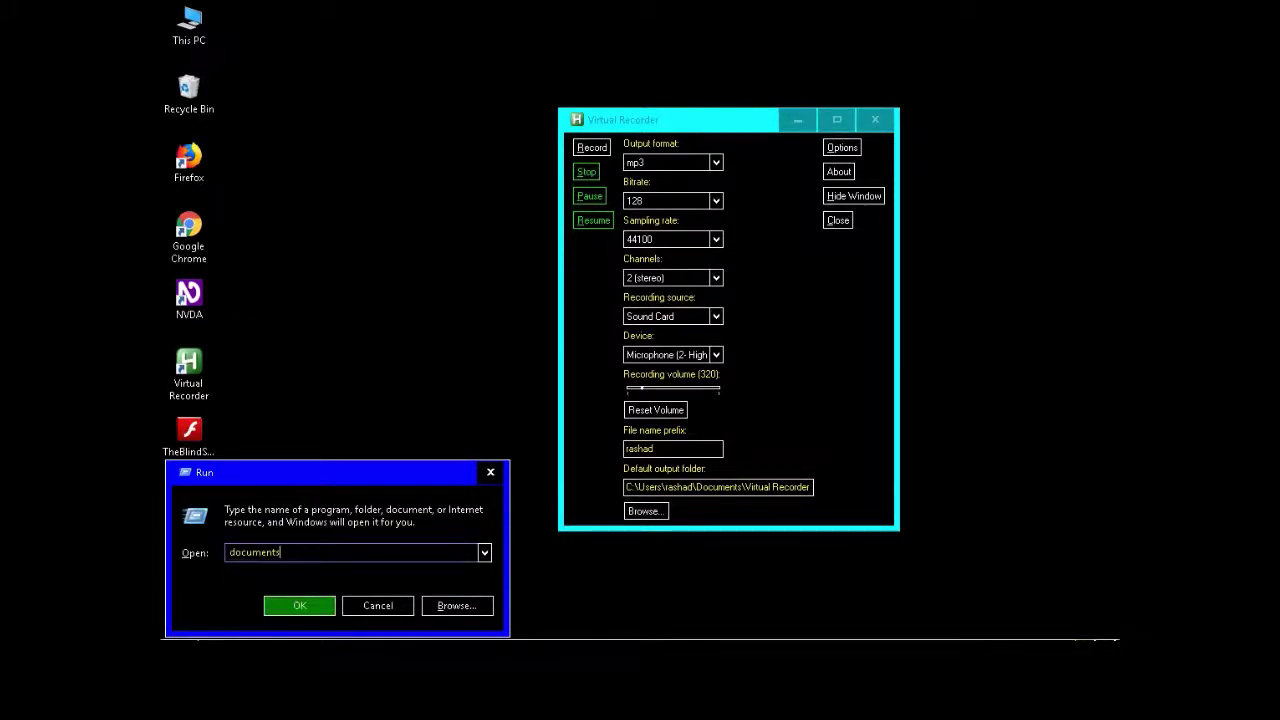
key("Return")
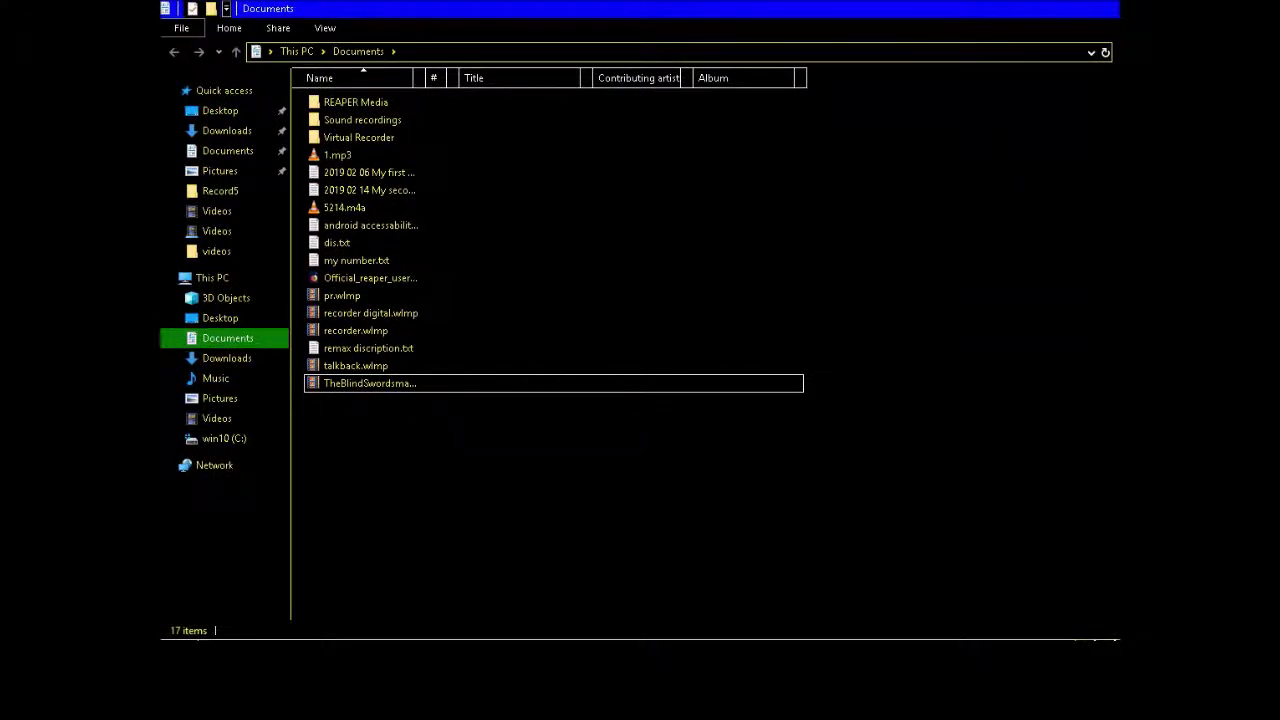
Look up the saved recording in the Virtual Recorder folder, close the folder and return to the recorder
key("v")
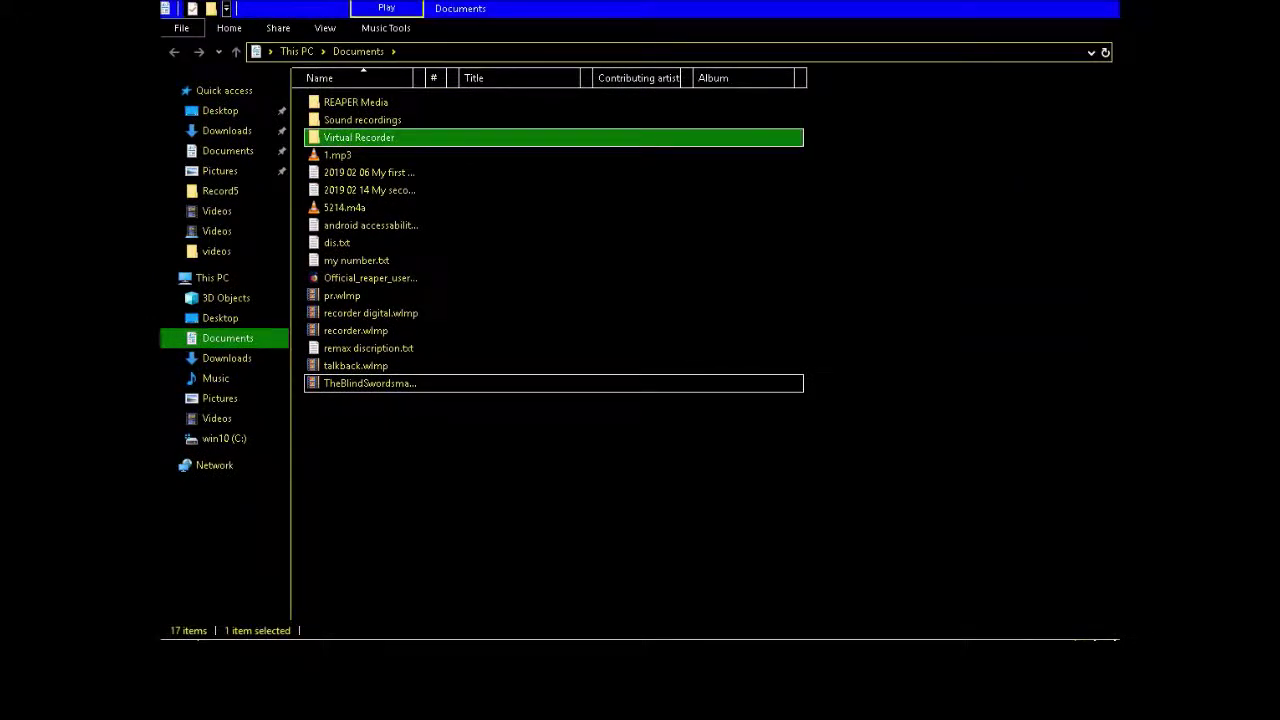
key("Return")
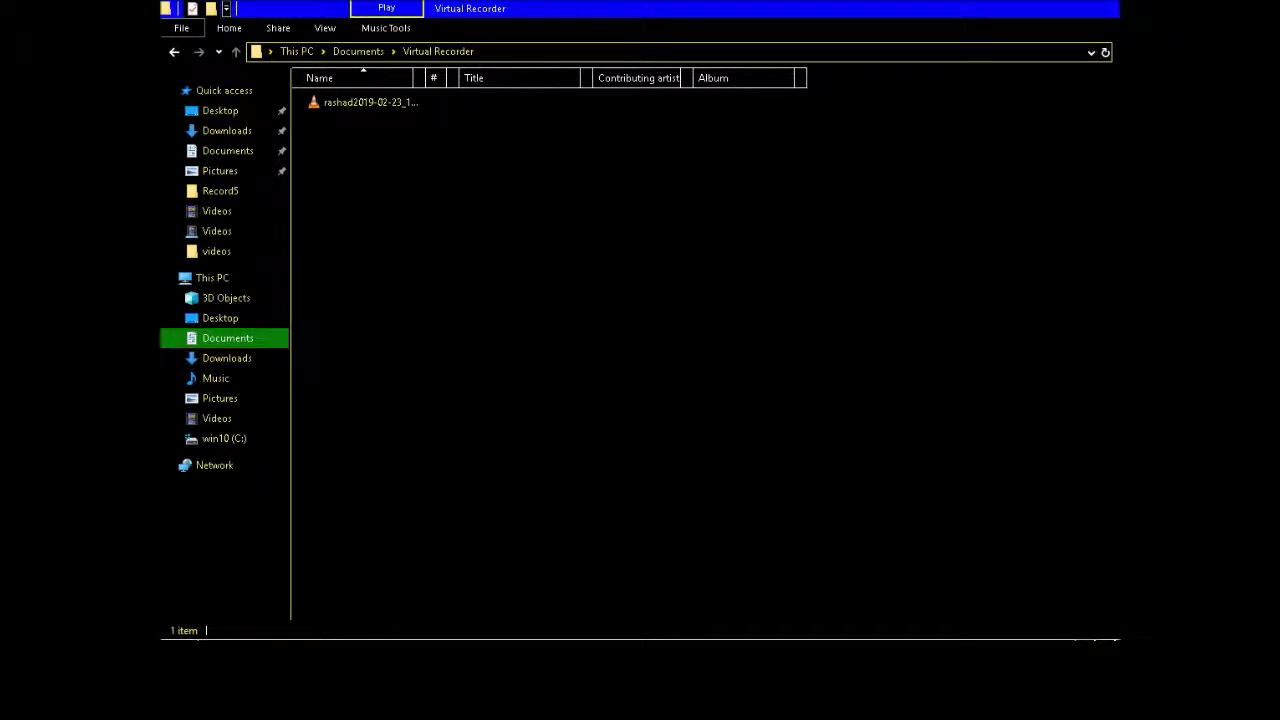
key("r")
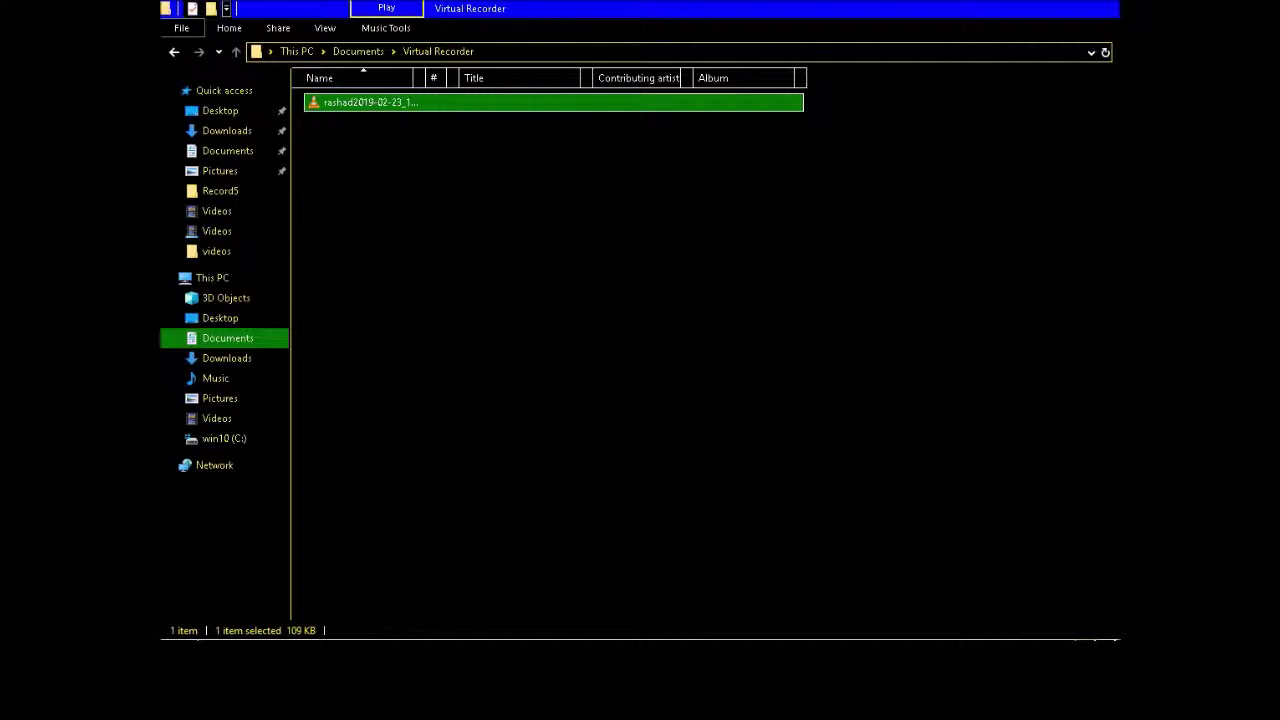
key("alt+F4")
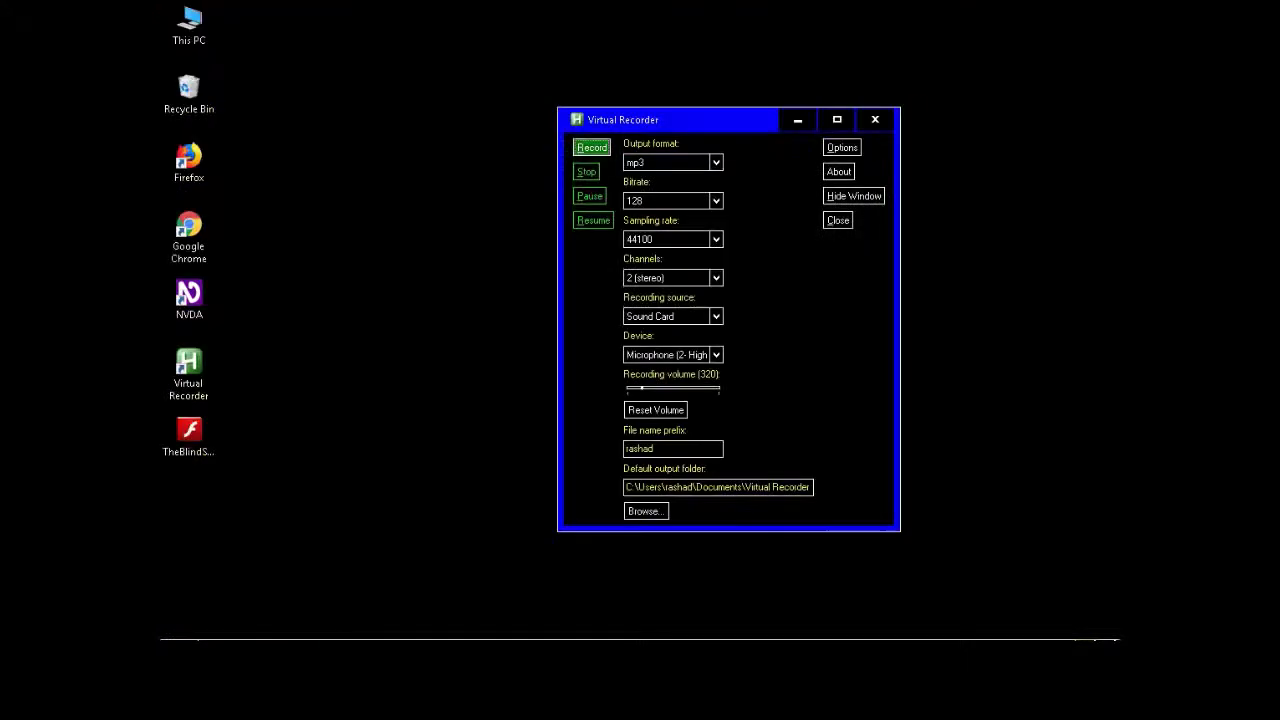
key("Tab")
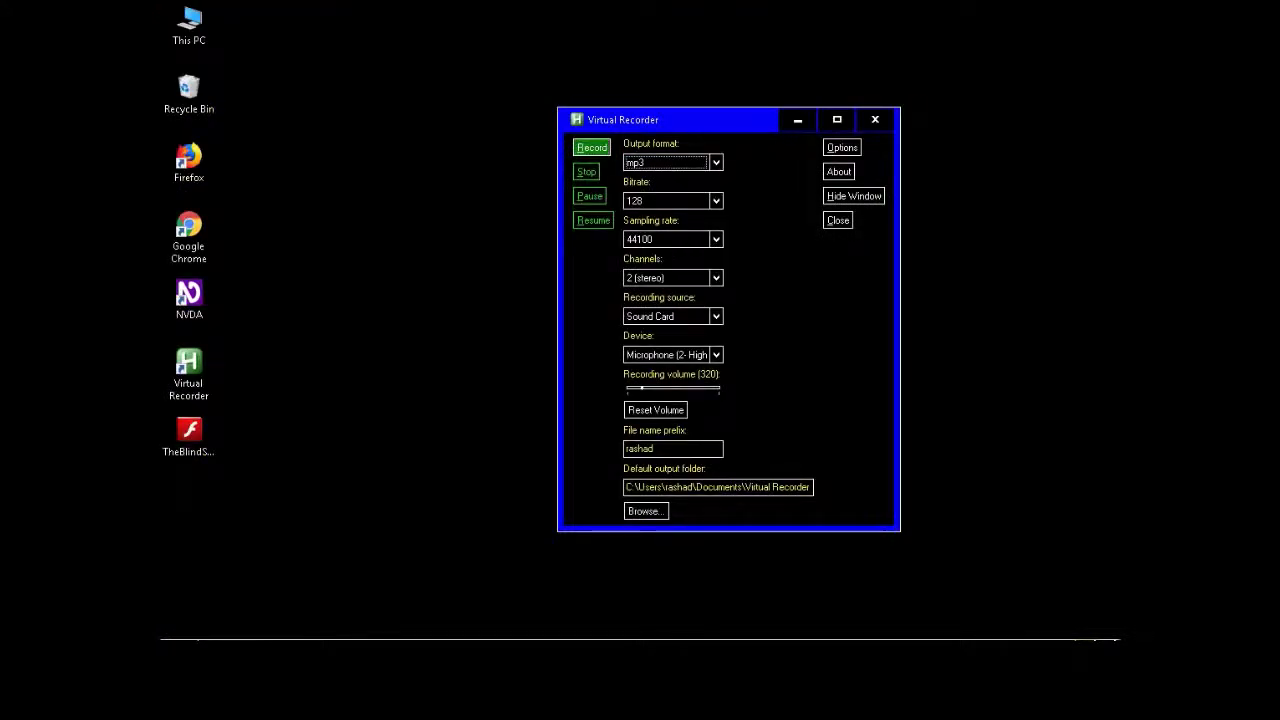
Permanently delete the recorded MP3 file from the Virtual Recorder folder in Documents and close the folder
key("super+r")
key("Return")
key("v")
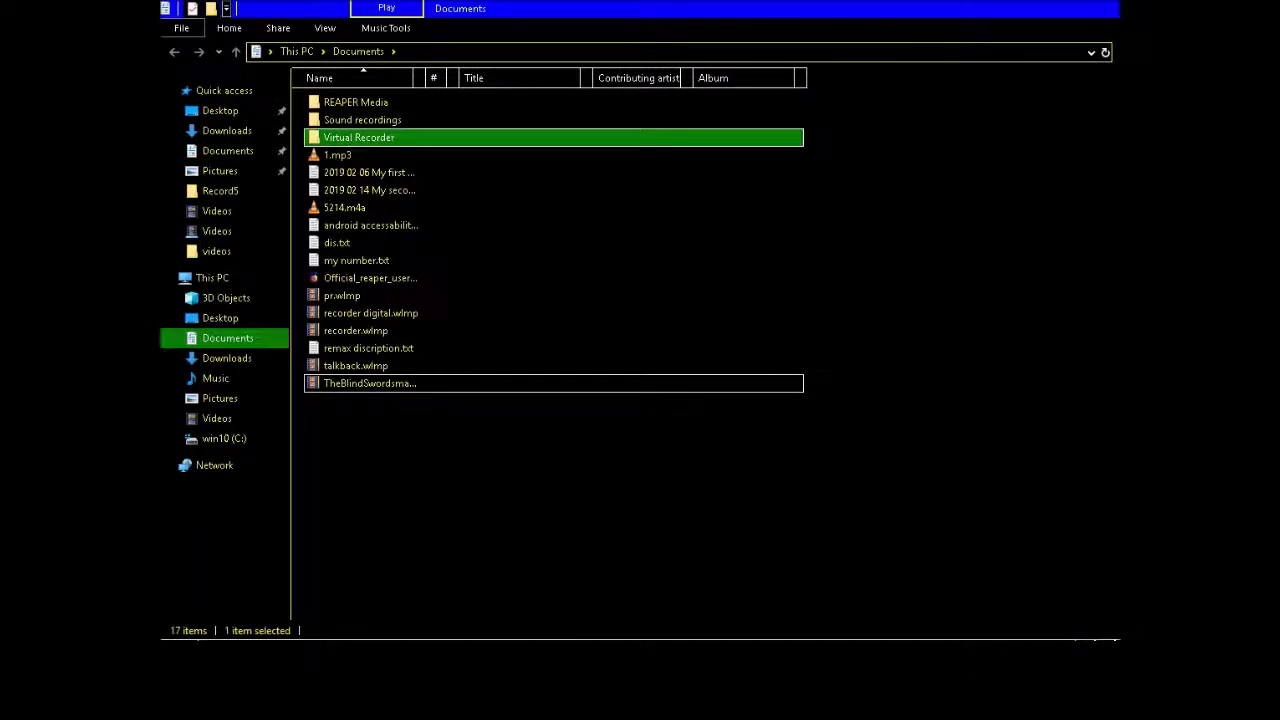
key("Return")
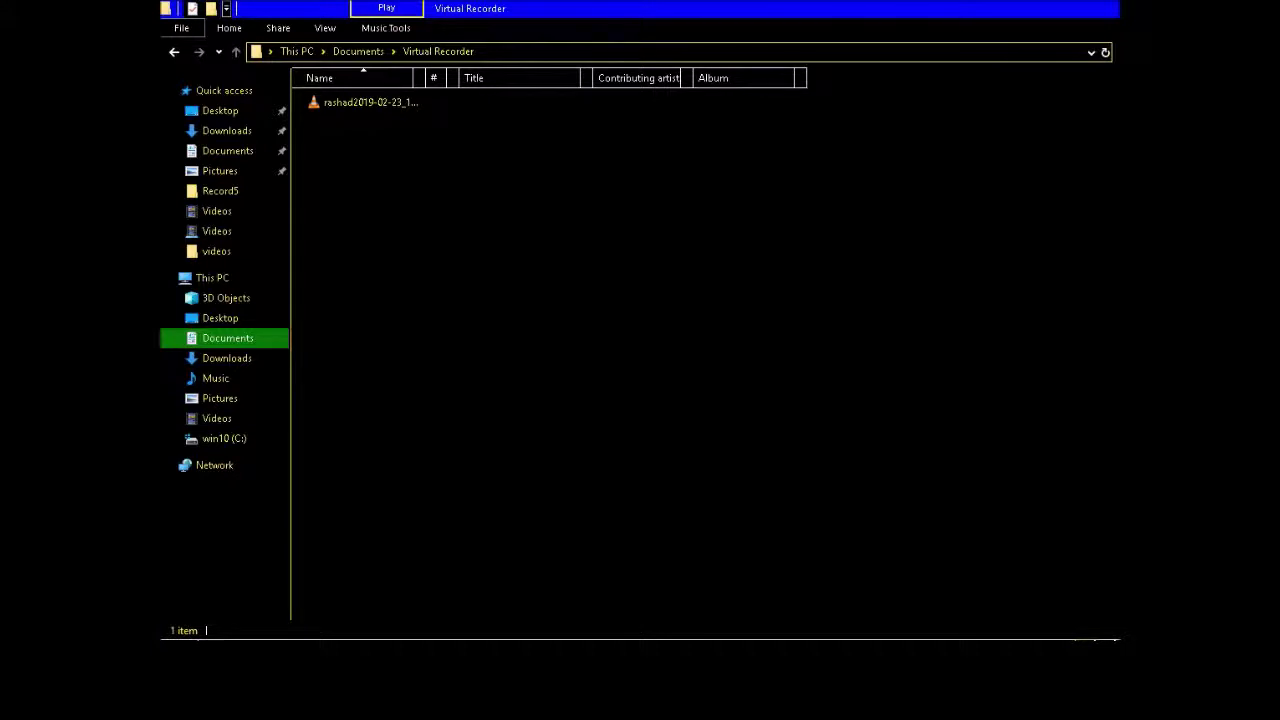
key("Down")
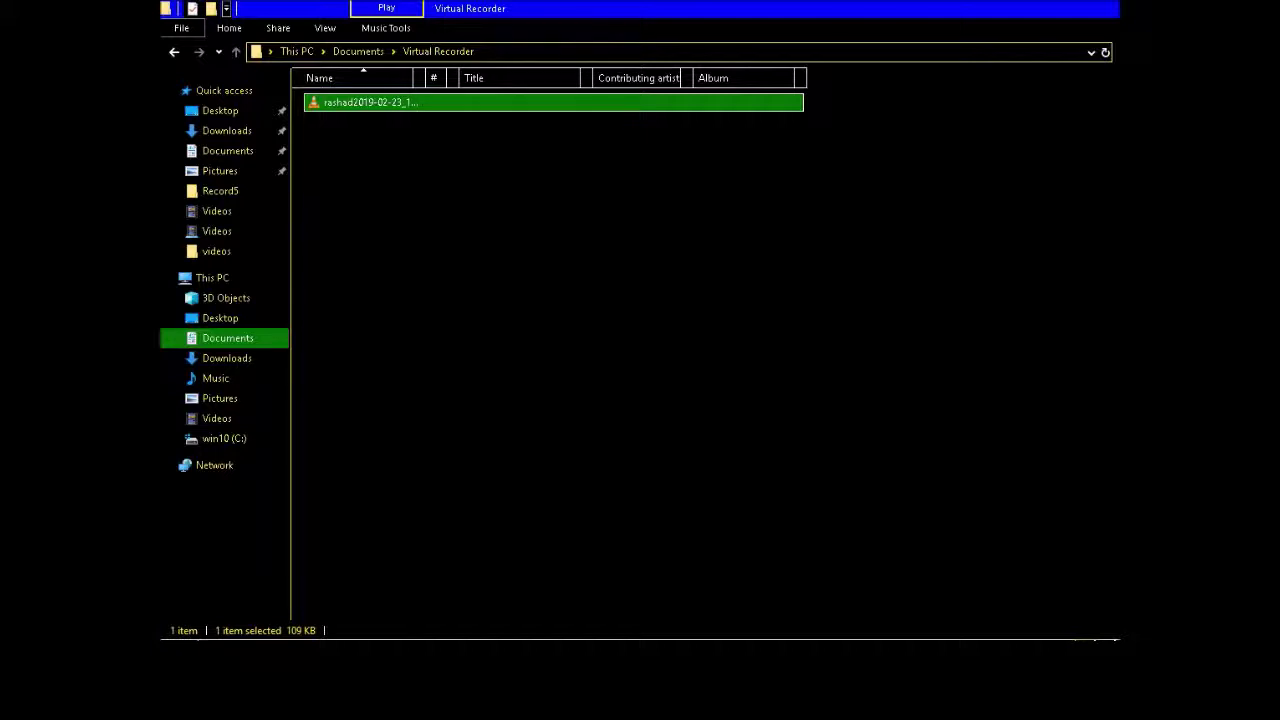
key("shift+Delete")
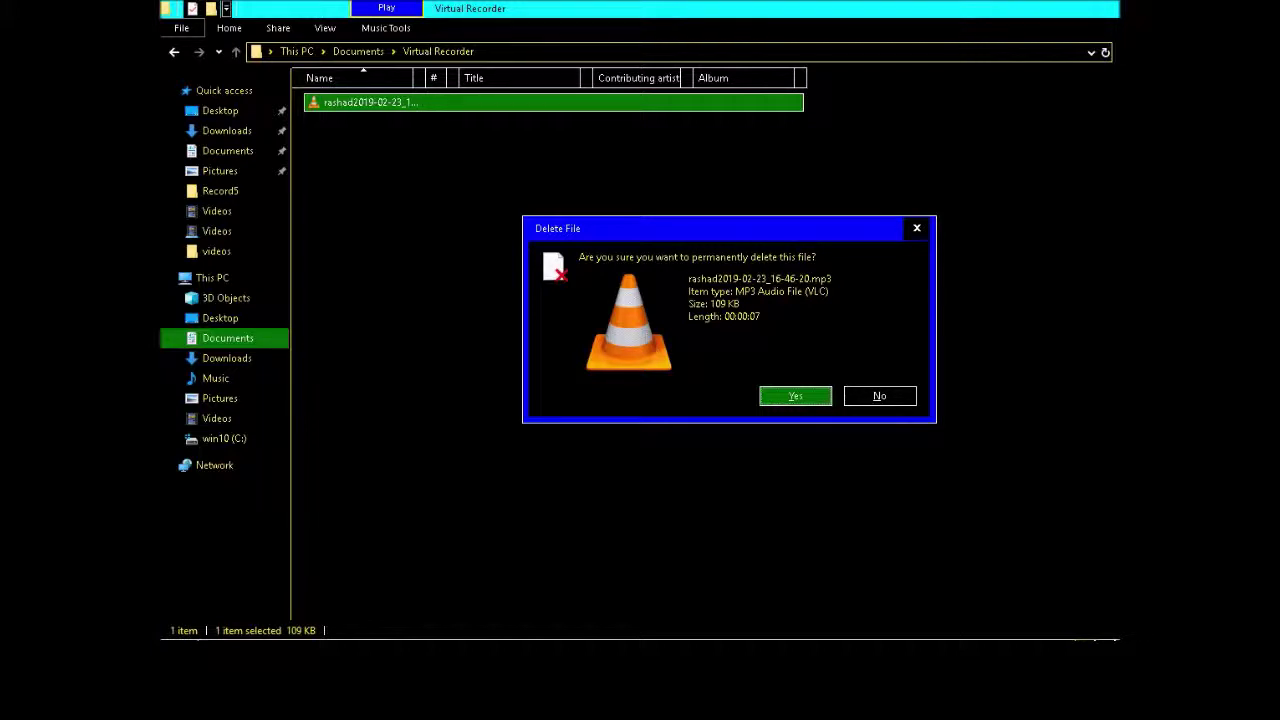
key("Return")
key("alt+F4")
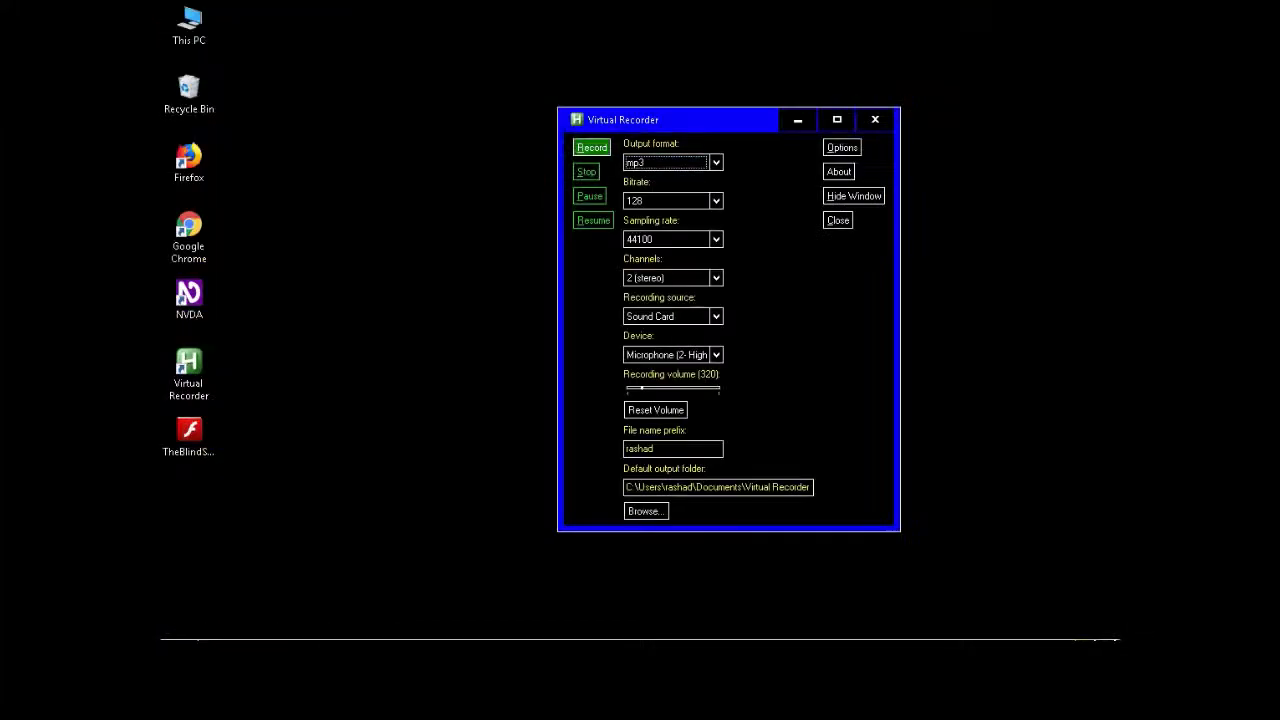
Close Virtual Recorder and open the installation folder that its desktop shortcut points to
key("Tab")
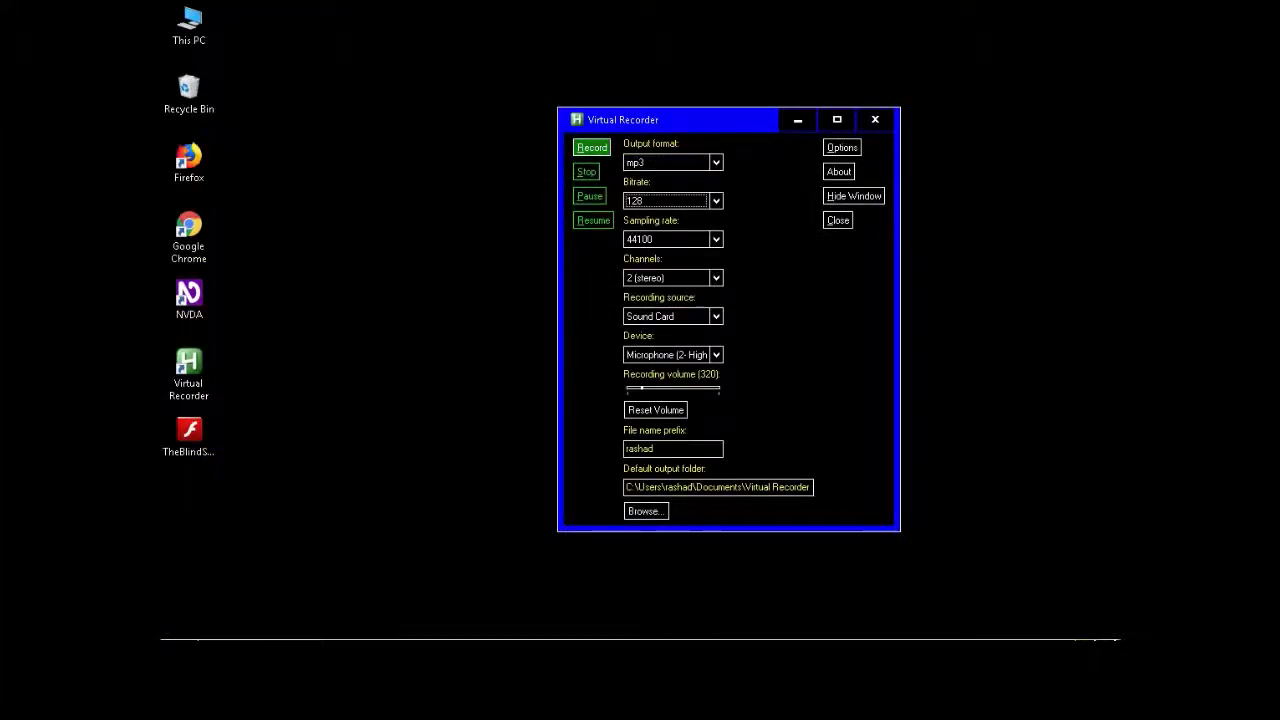
key("alt+F4")
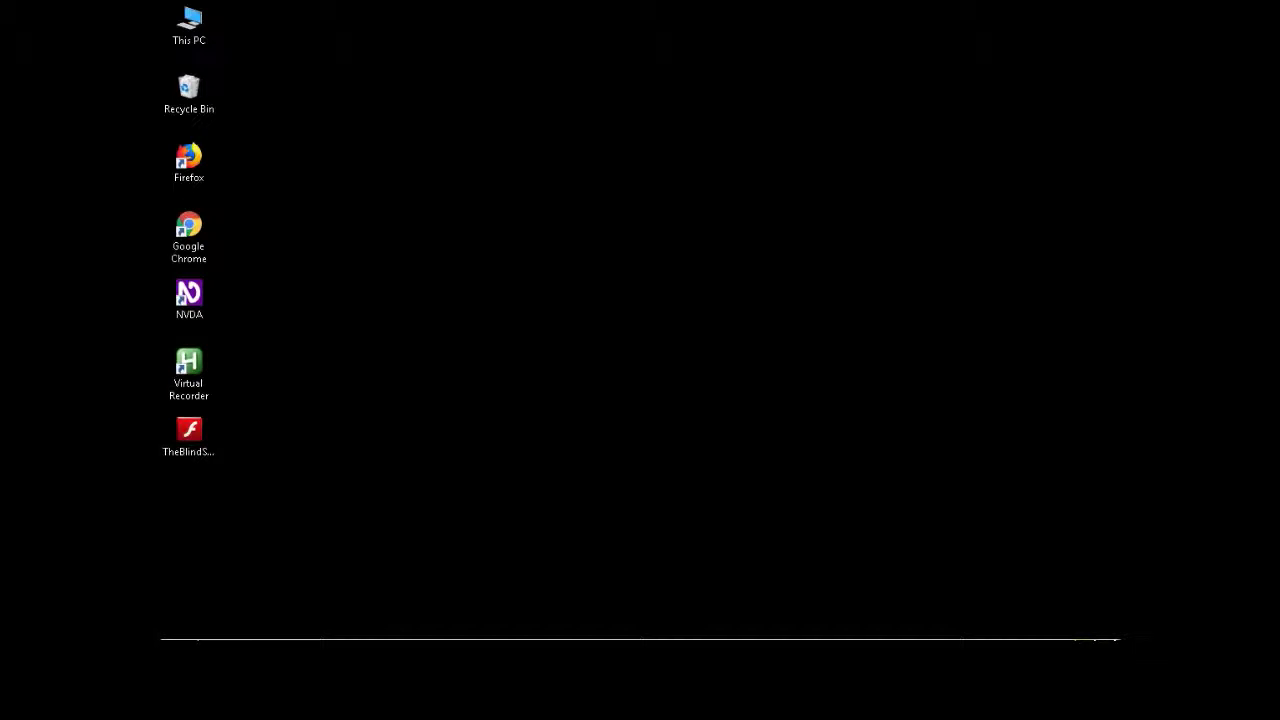
key("shift+F10")
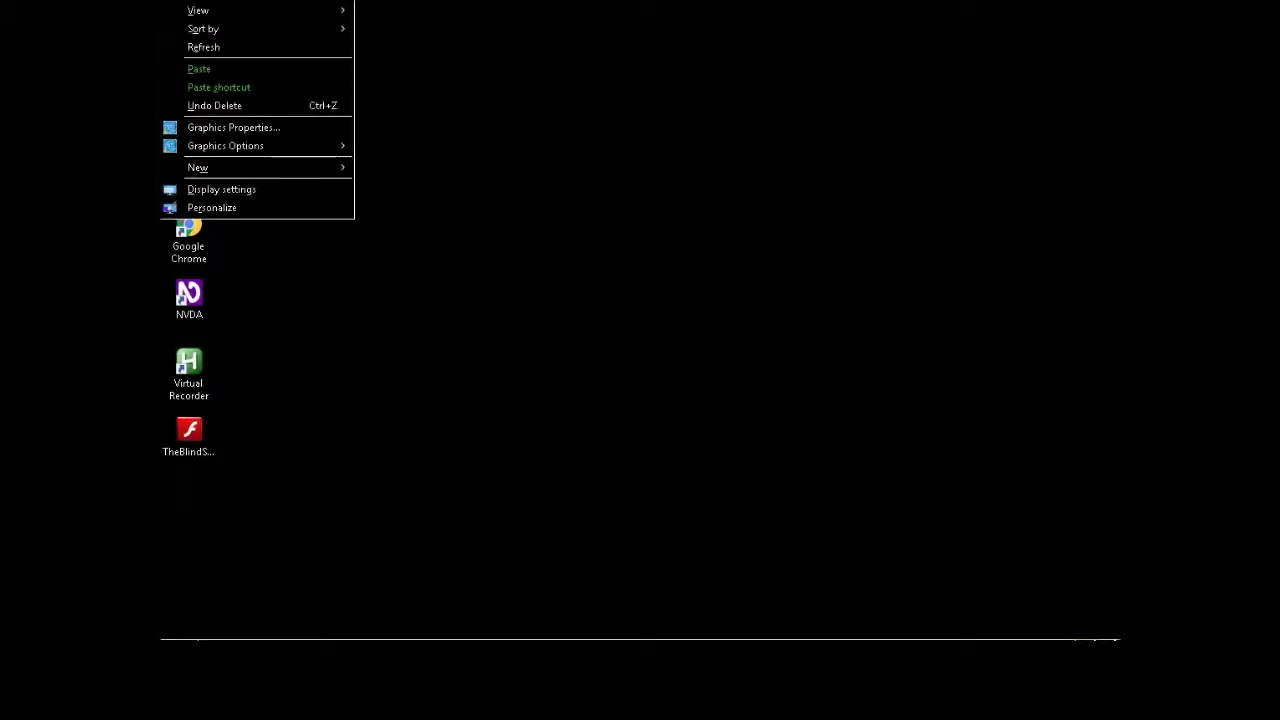
key("Escape")
key("Down")
key("v")
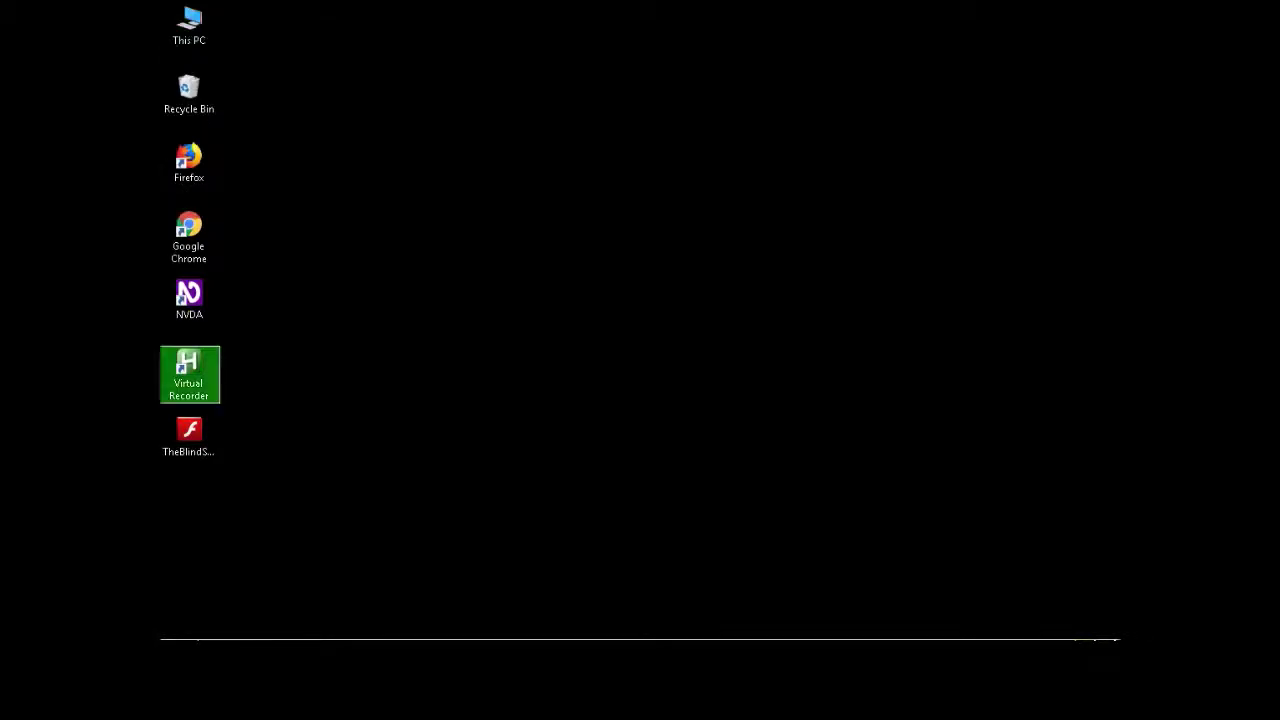
key("shift+F10")
key("Escape")
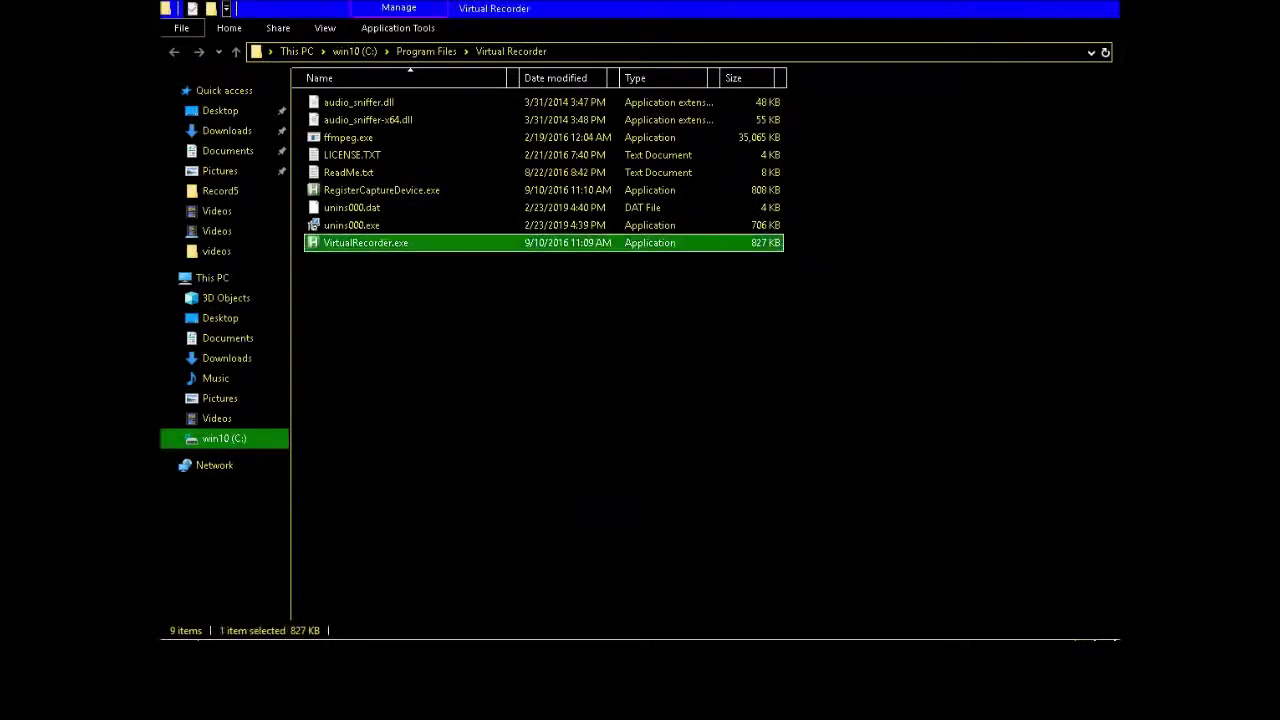
Open ReadMe.txt from the program's installation folder and maximize it
key("Up")
key("Up")
key("Up")
key("Up")
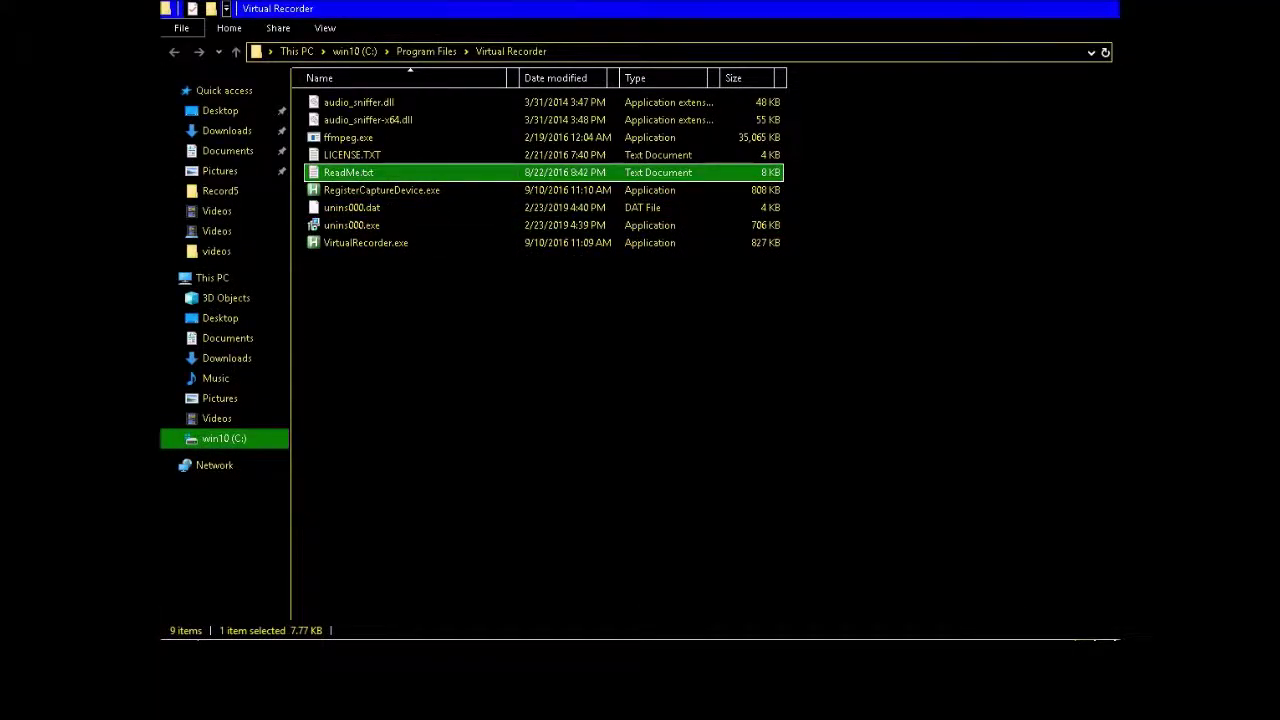
key("Return")
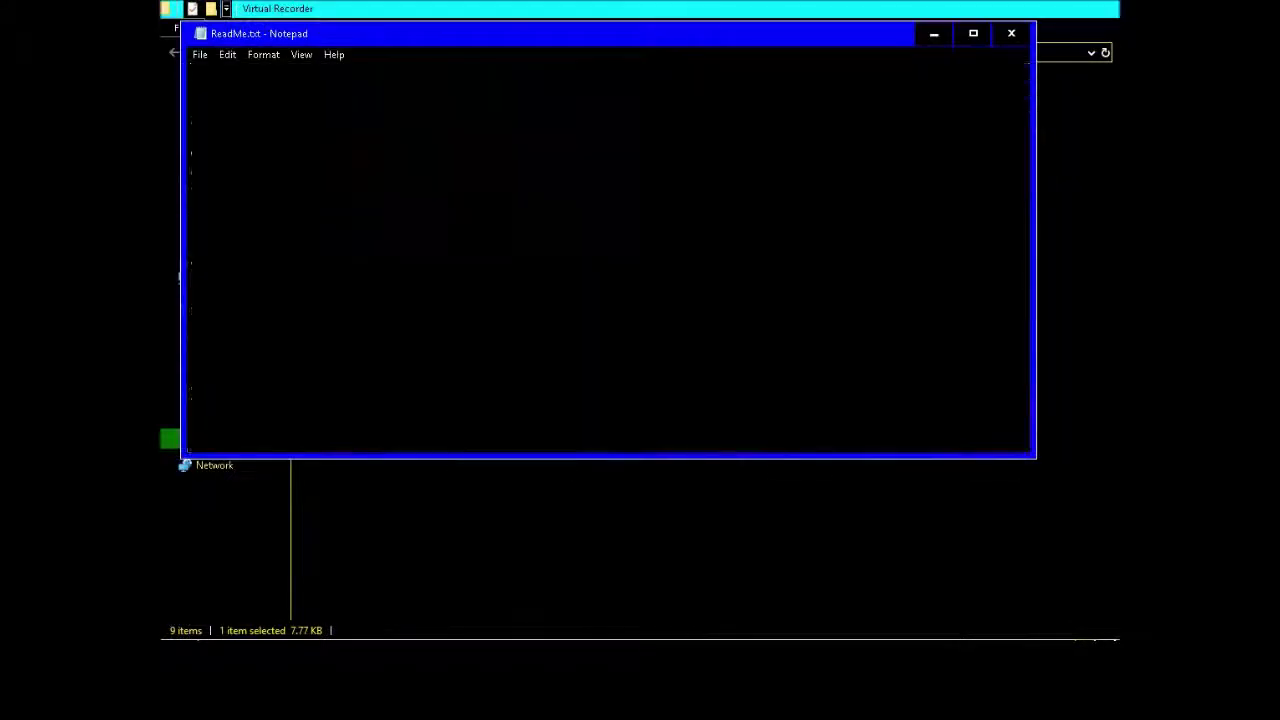
key("super+Up")
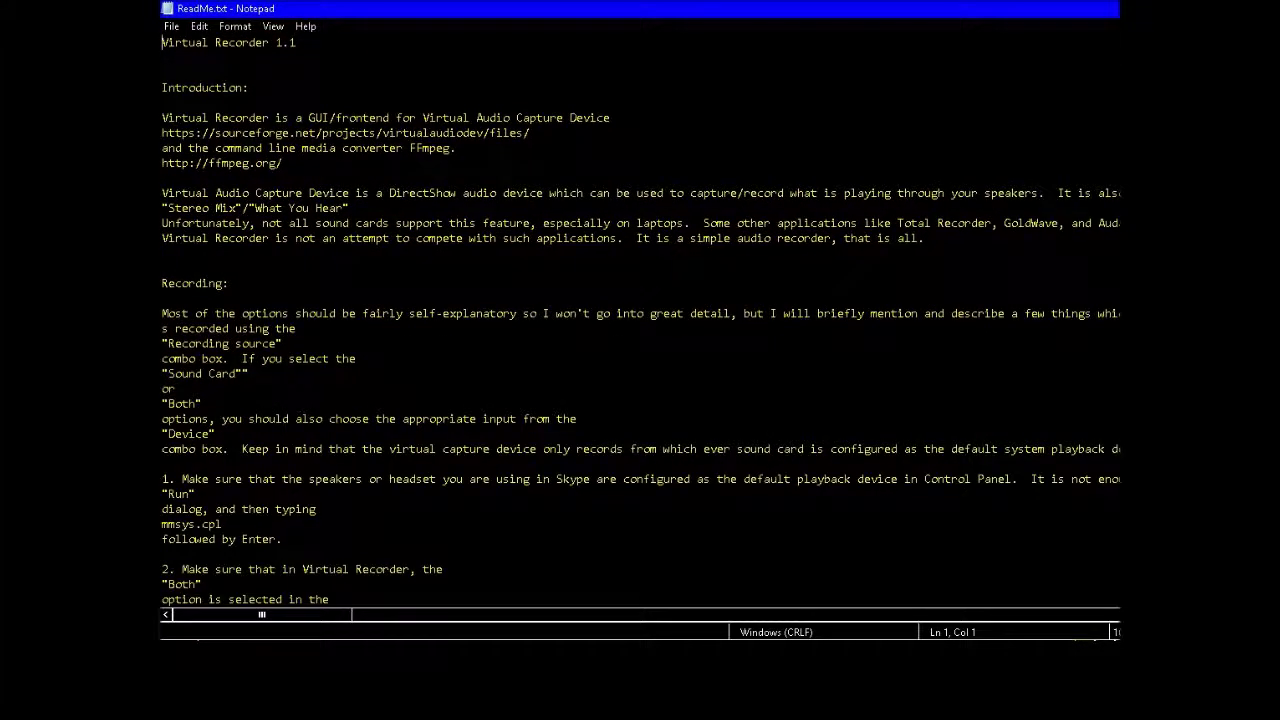
key("ctrl+a")
key("ctrl+Home")
key("ctrl+Insert+s")
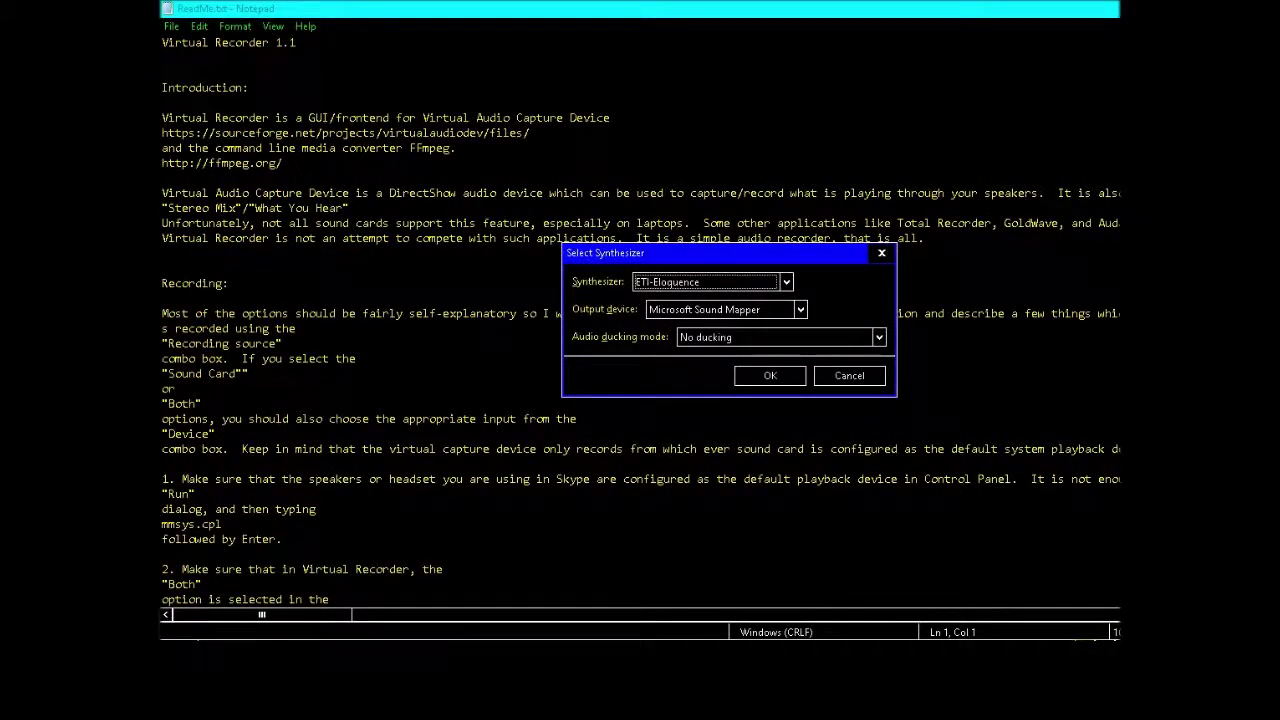
key("Escape")
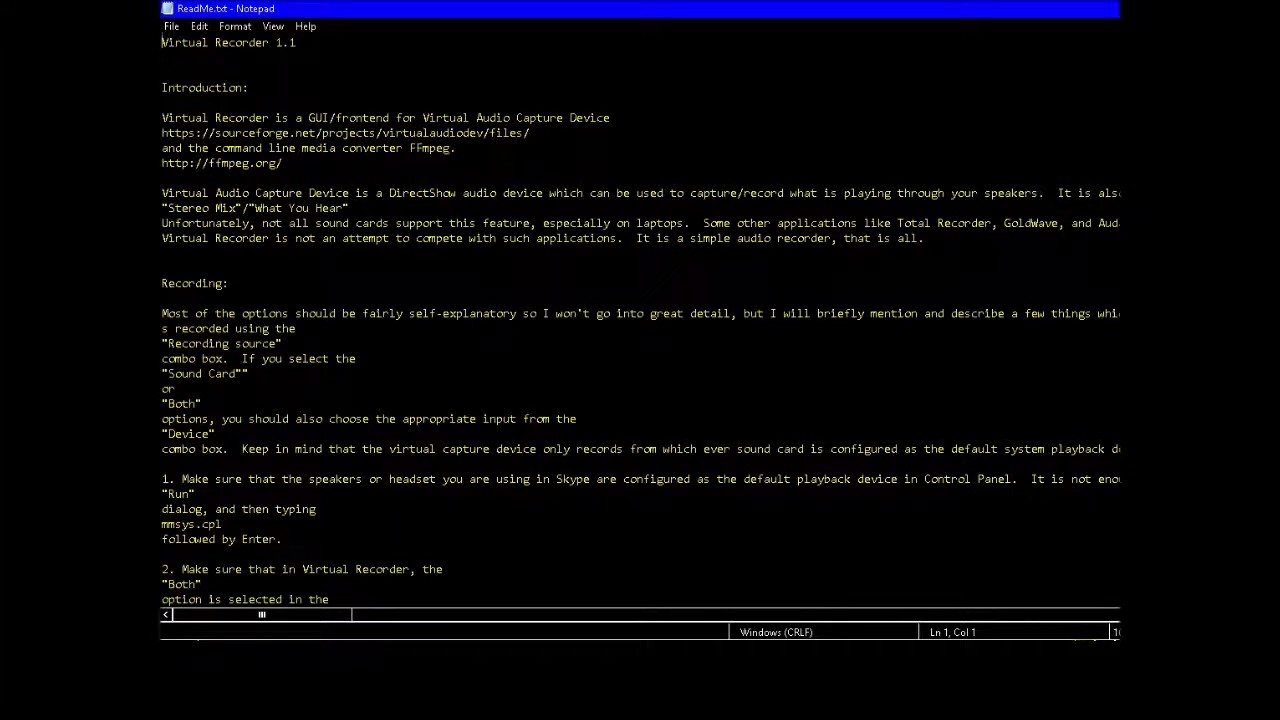
Read the Introduction section of the readme on what Virtual Recorder and the Virtual Audio Capture Device do
key("Down")
key("Down")
key("Down")
key("Down")
key("Down")
key("Down")
left_click(162, 148)
left_click(162, 163)
left_click(162, 193)
left_click(162, 208)
left_click(162, 223)
left_click(162, 208)
left_click(162, 193)
key("Down")
key("Down")
key("End")
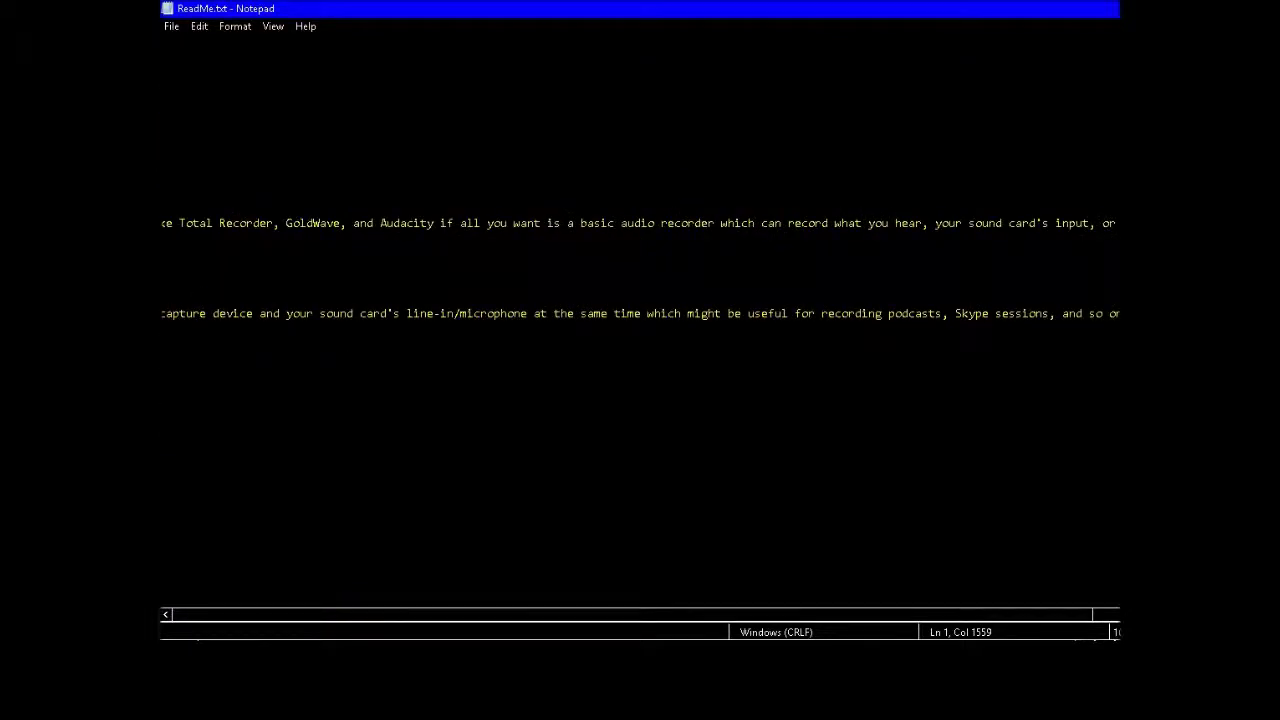
Read the start of the Recording section on choosing the recording source and input device
left_click(162, 313)
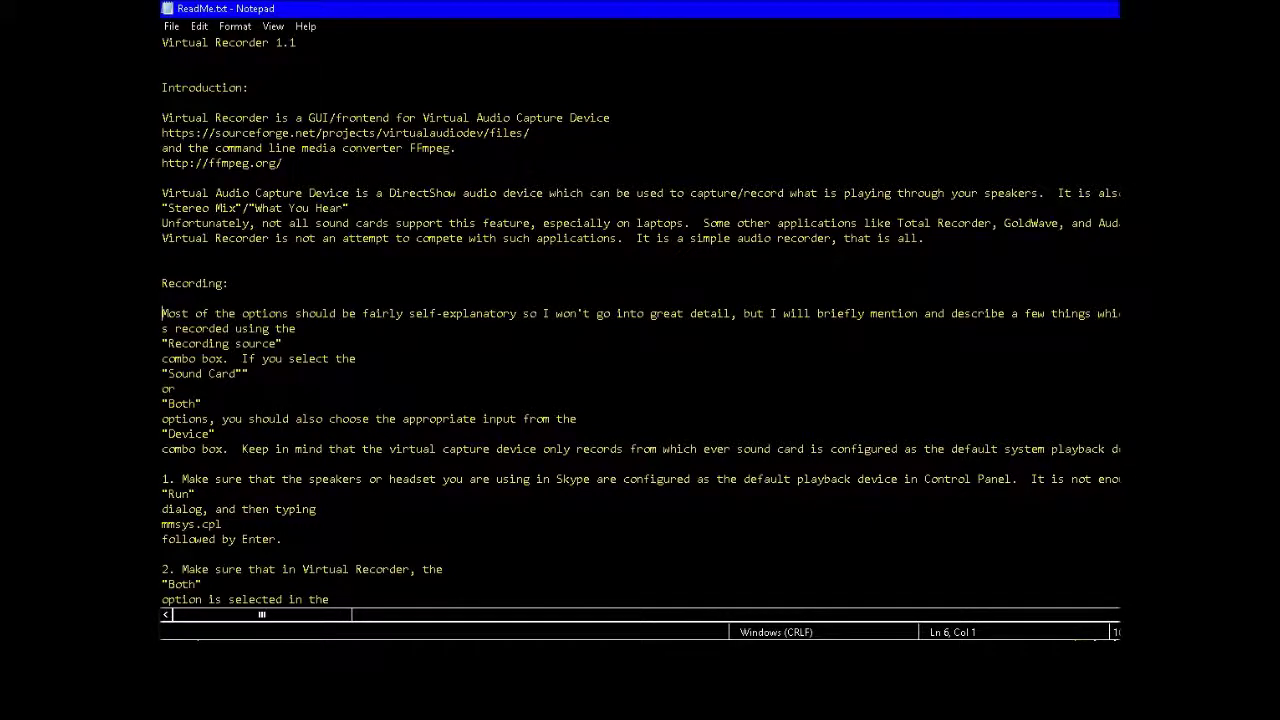
key("End")
key("Home")
key("Down")
key("Down")
key("Down")
key("Down")
key("Down")
key("Down")
key("Down")
key("Down")
Read the numbered instructions for recording Skype sessions with the default playback device, the Both source and the microphone
left_click(162, 478)
key("Down")
key("Down")
key("Down")
key("Down")
key("Down")
key("Down")
key("Down")
key("Down")
key("Down")
key("Down")
key("Down")
key("Down")
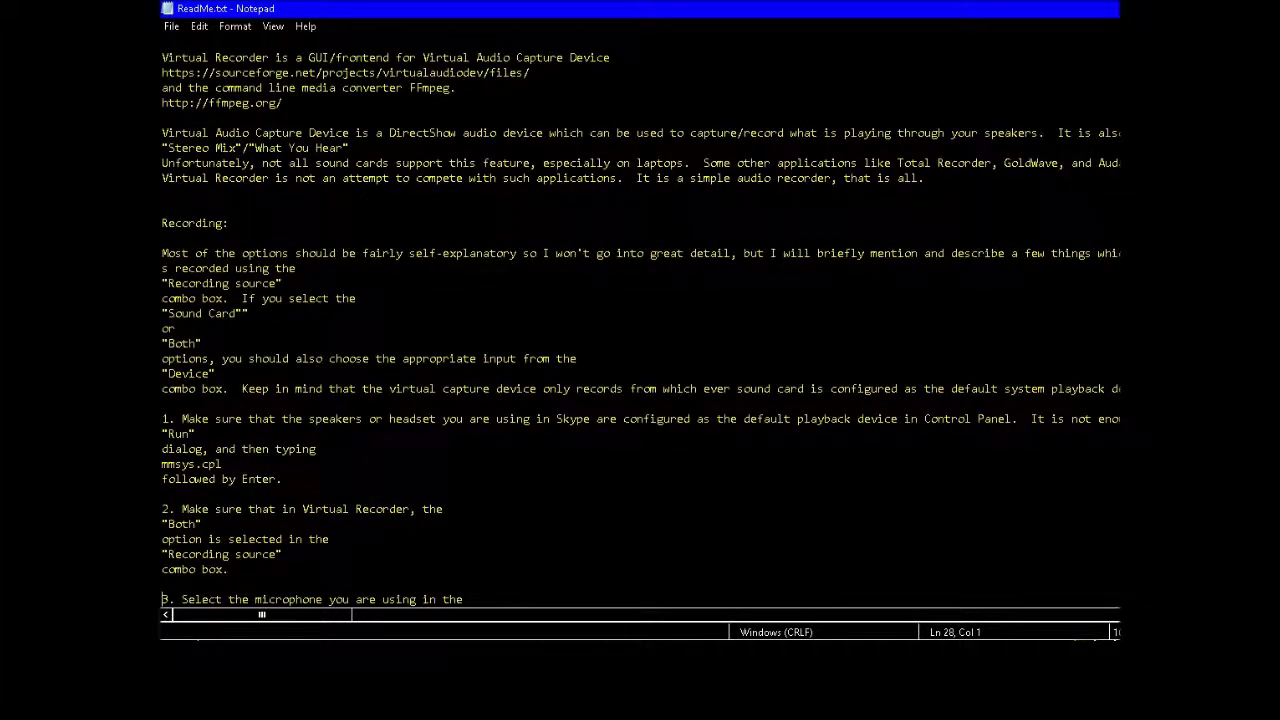
key("Down")
key("Down")
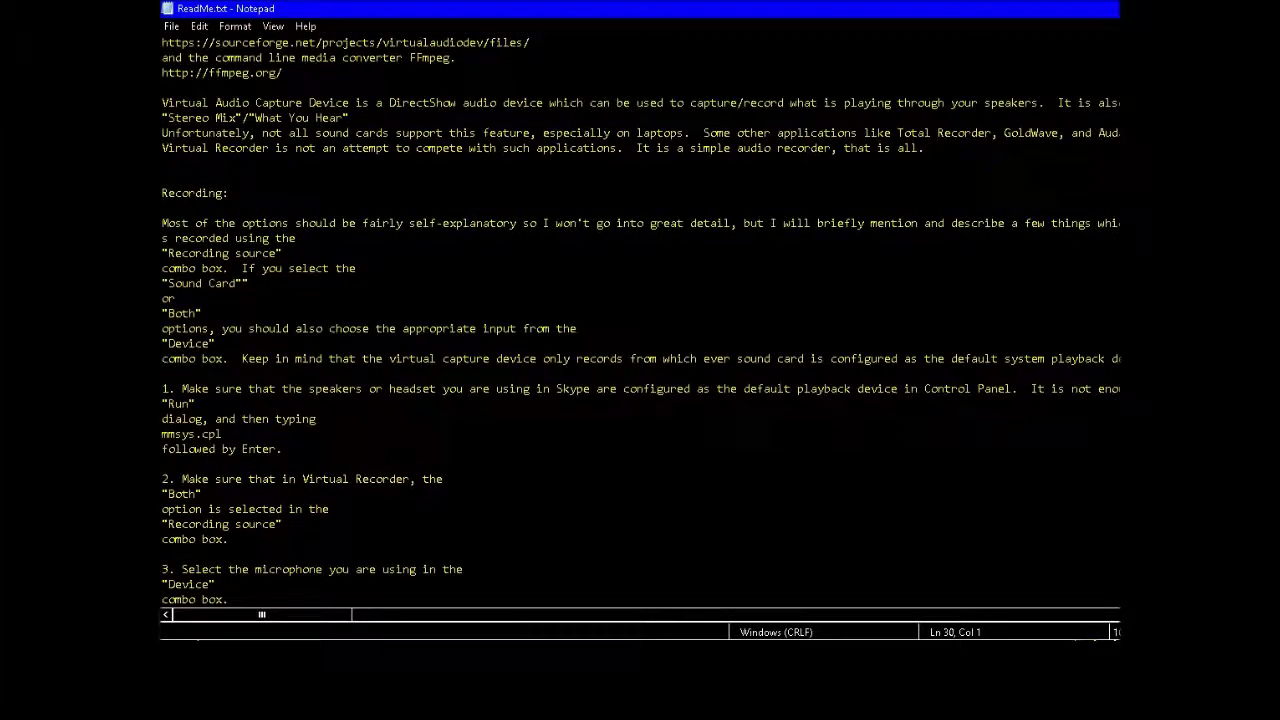
Read the notes on recording levels, Windows XP support and the file name prefix
key("Down")
key("Down")
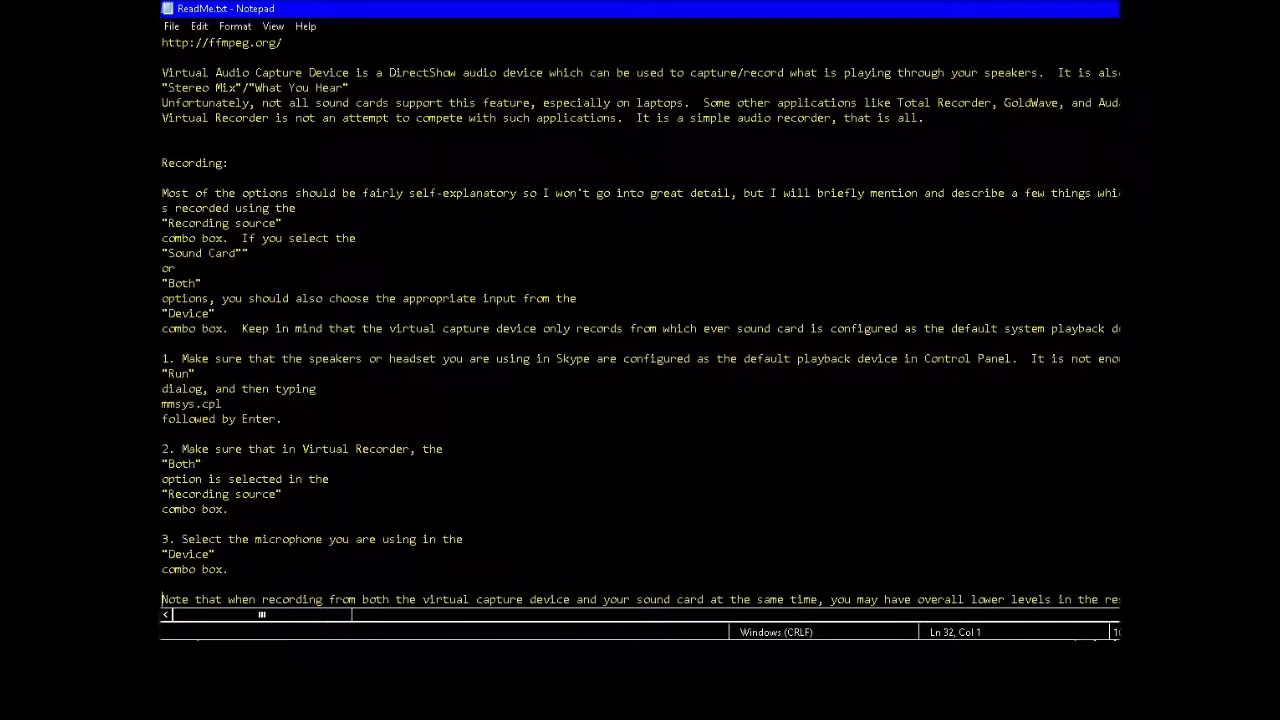
key("Down")
key("Down")
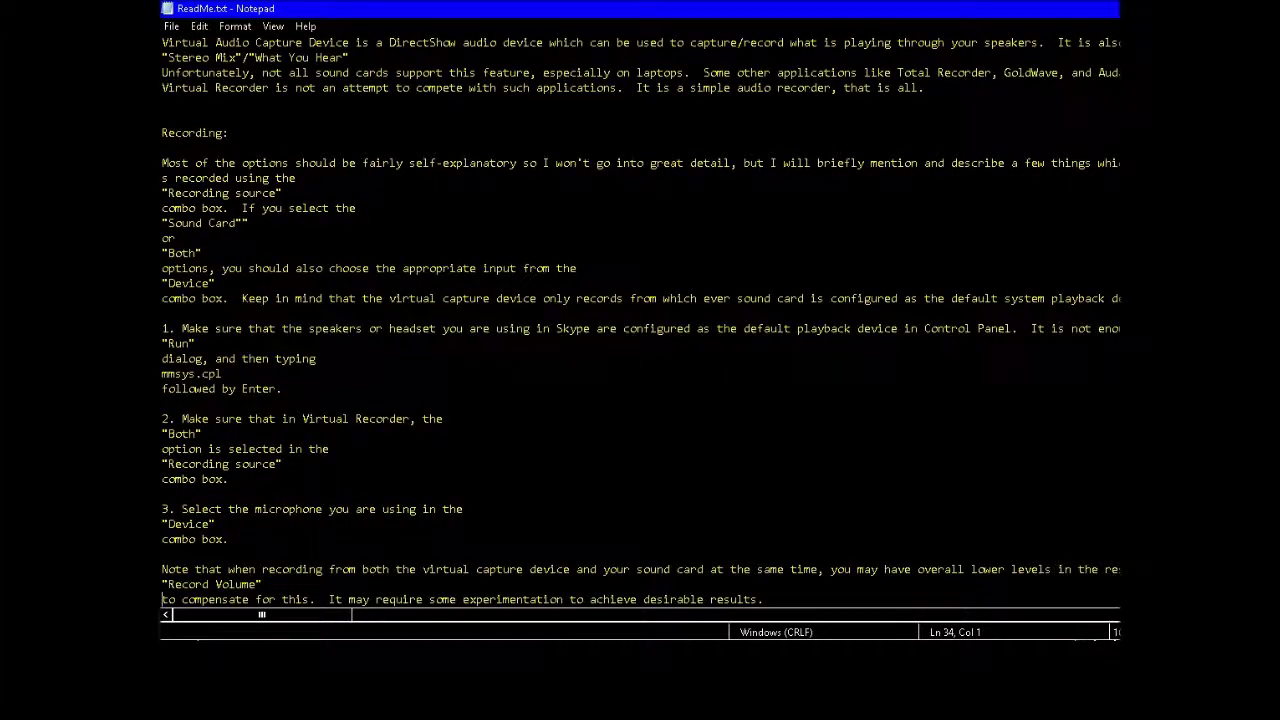
key("Down")
key("Down")
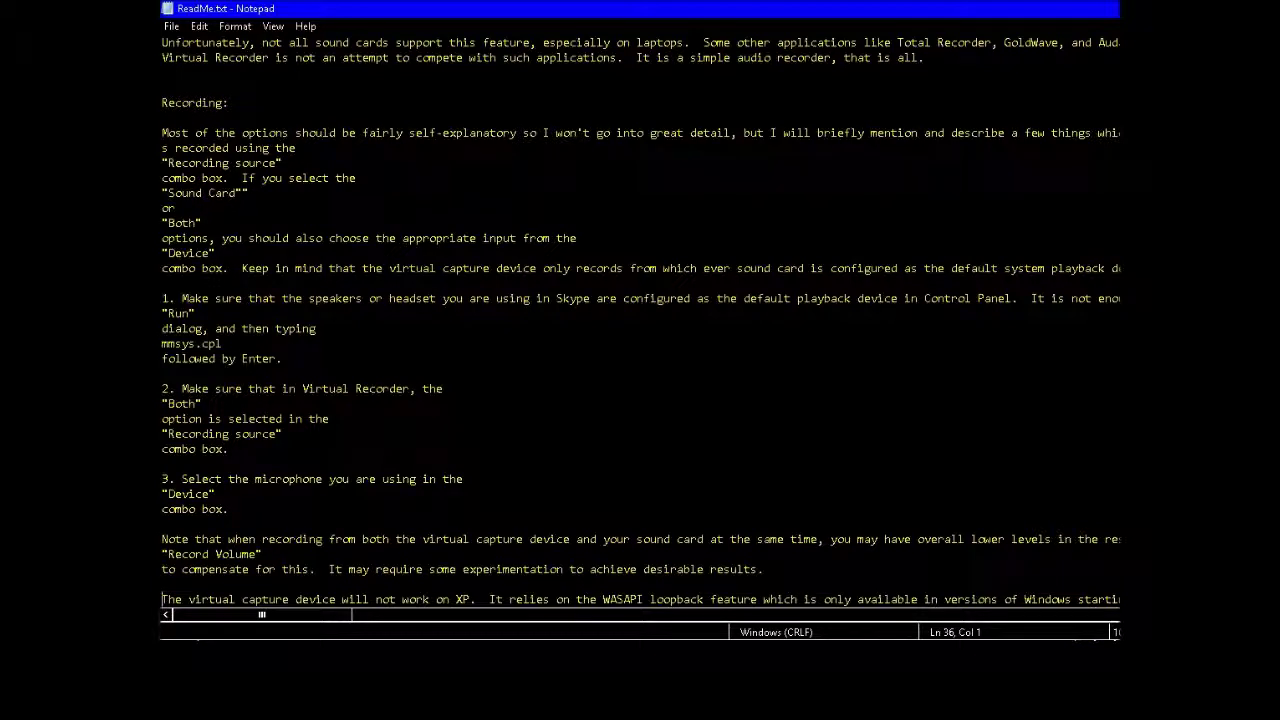
key("Down")
key("Down")
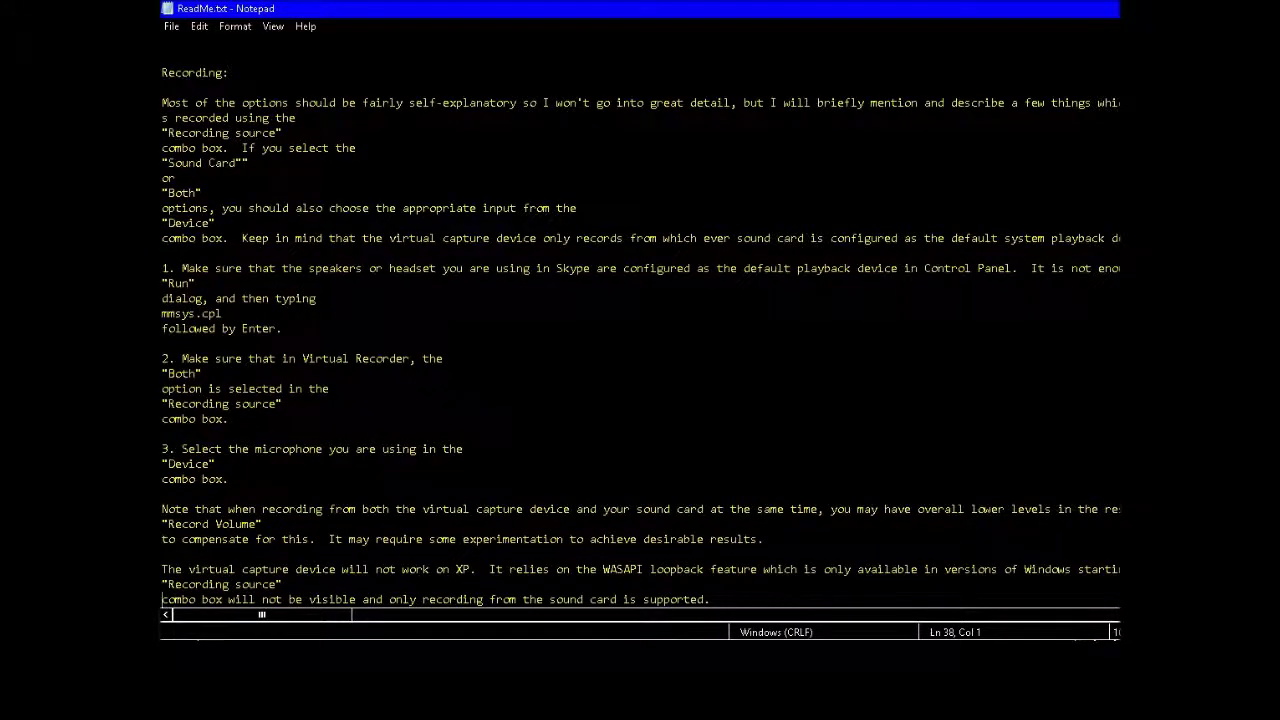
key("Down")
key("Down")
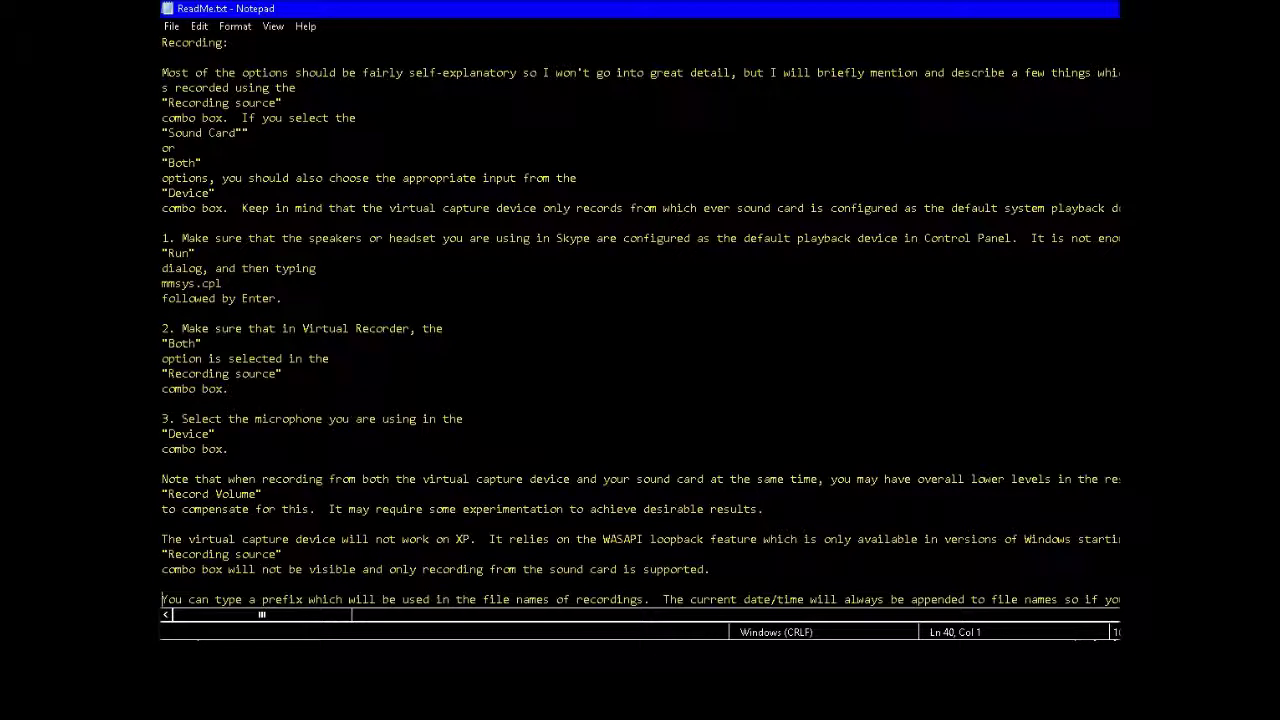
key("Down")
key("Down")
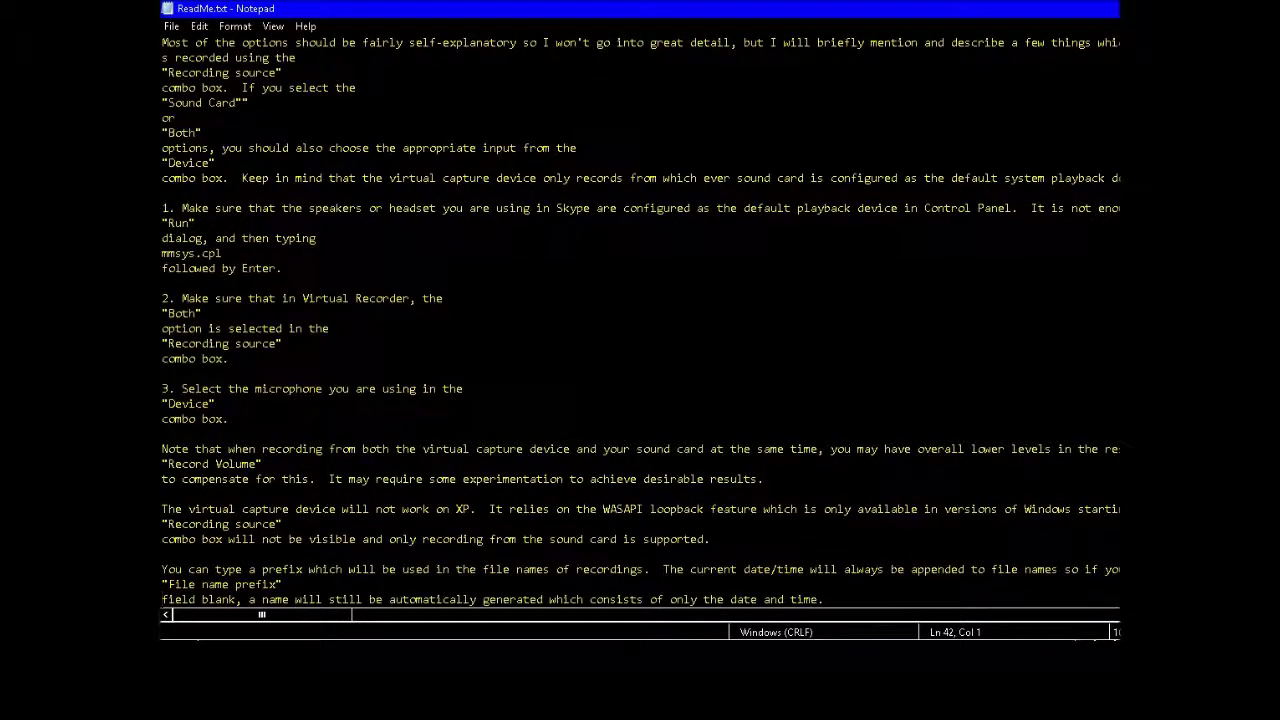
Read the readme's note on supported audio formats and the start of the Options section on startup and tray settings
key("Down")
key("Down")
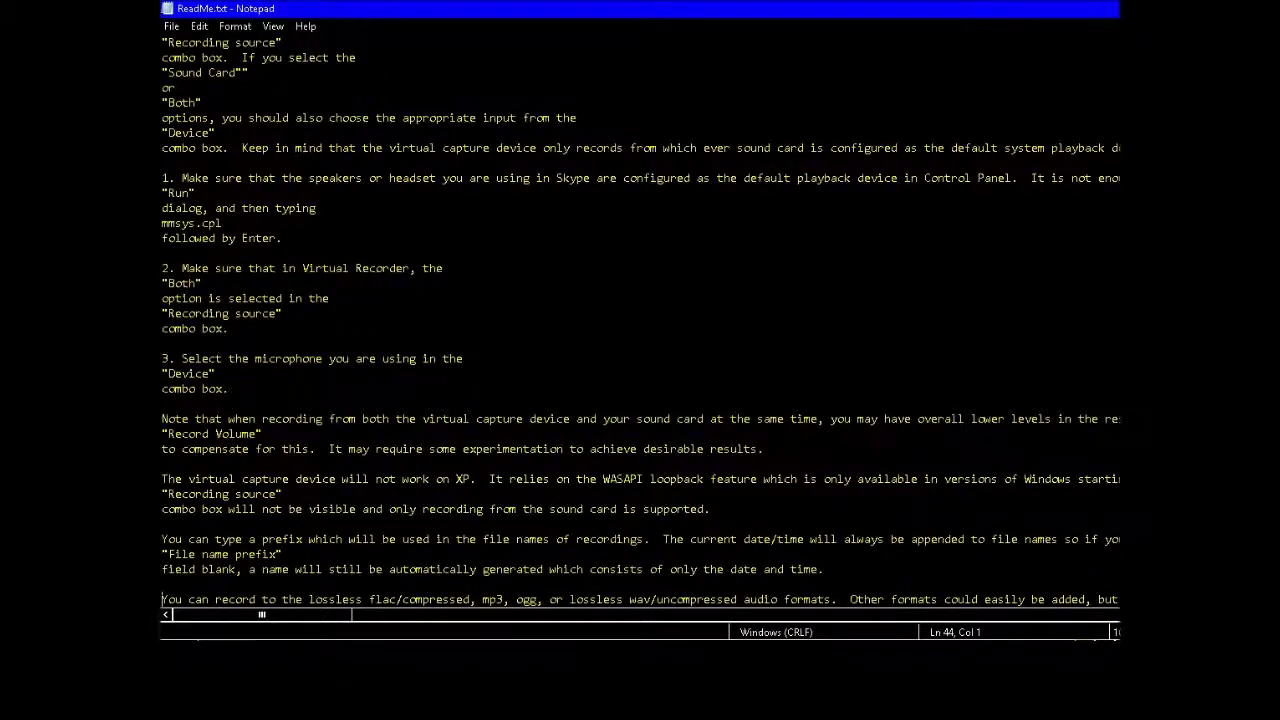
key("Down")
key("Down")
key("Down")
key("Down")
key("Down")
key("Down")
key("Down")
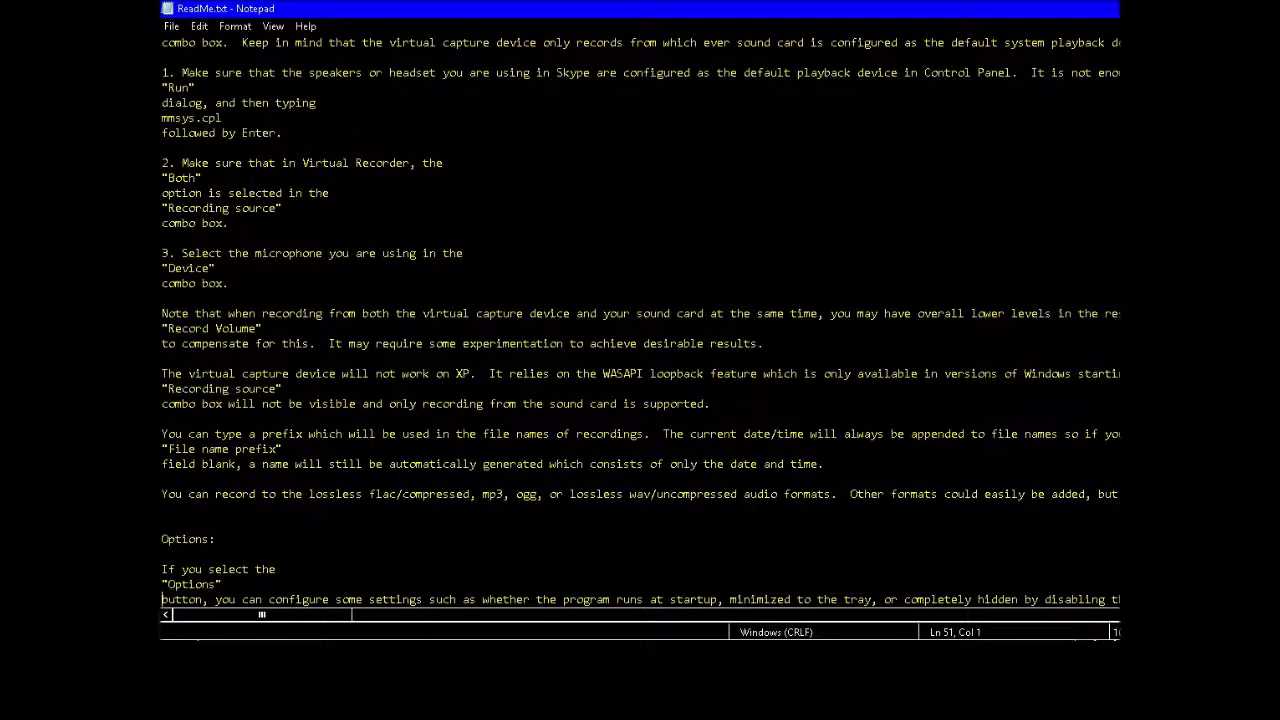
Read the Options notes on global hotkeys, the Show main window hotkey and the Windows Key checkbox
key("Down")
key("Down")
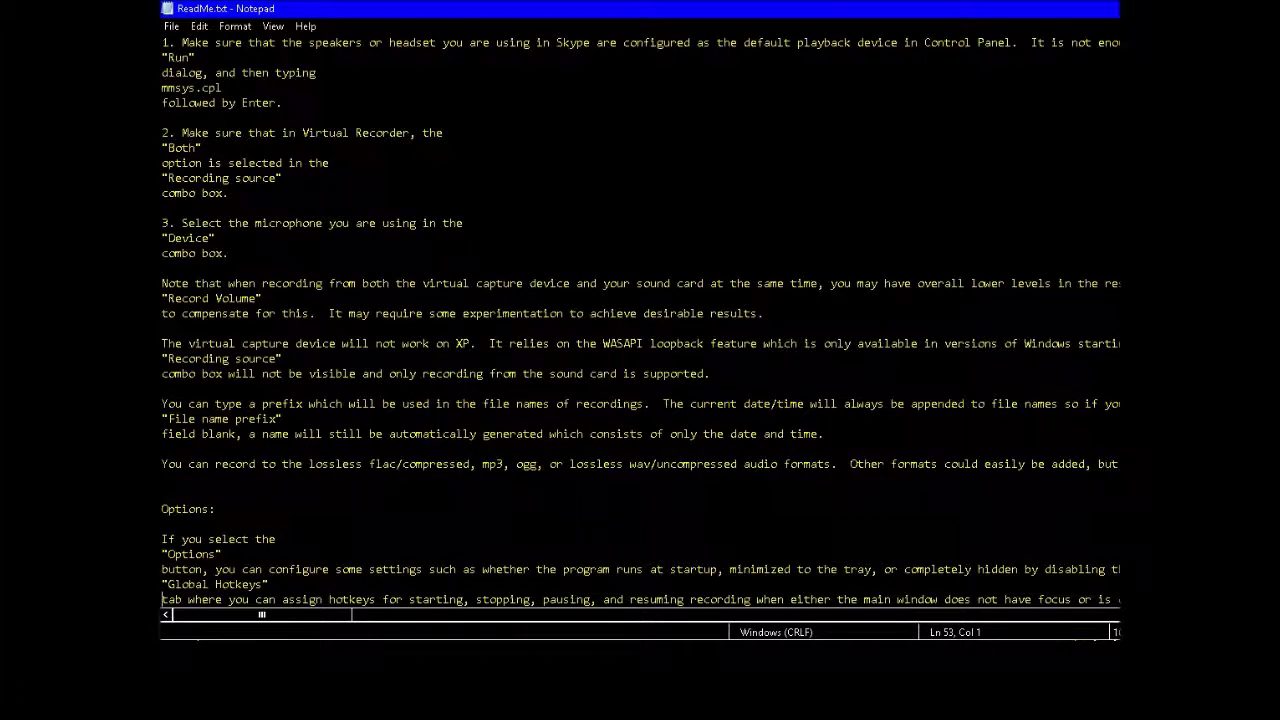
key("Down")
key("Down")
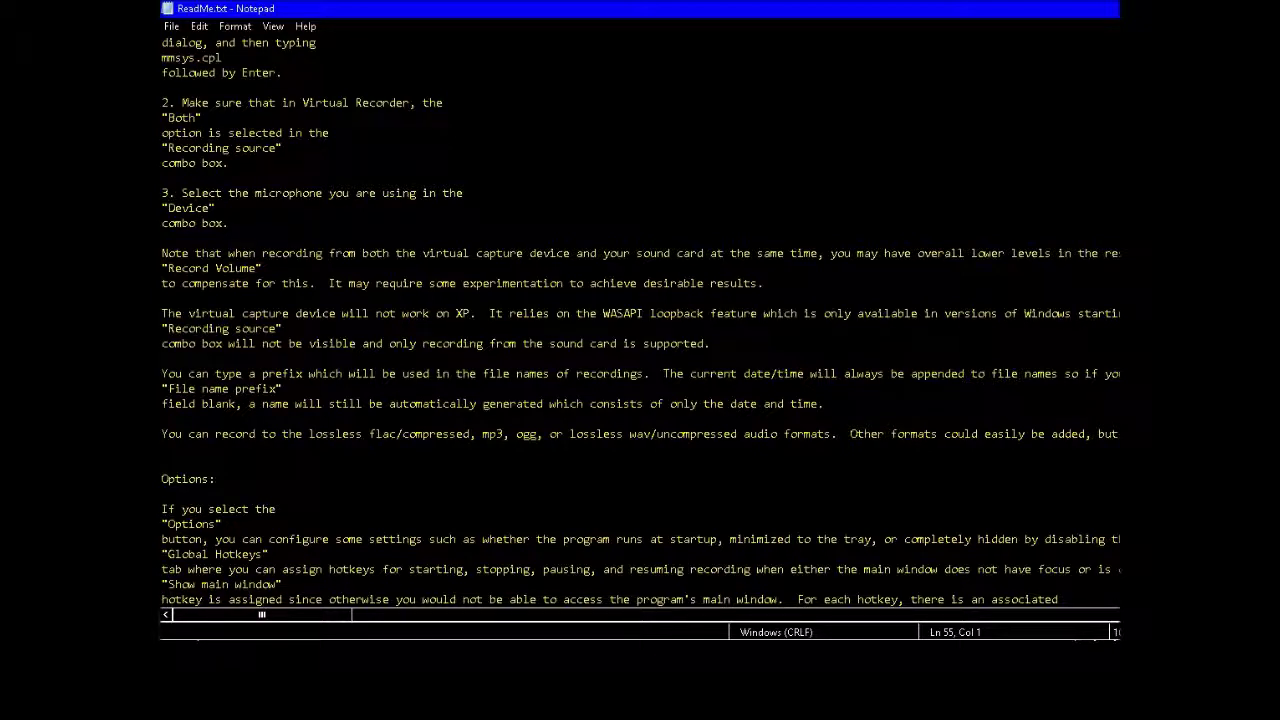
key("Down")
key("Down")
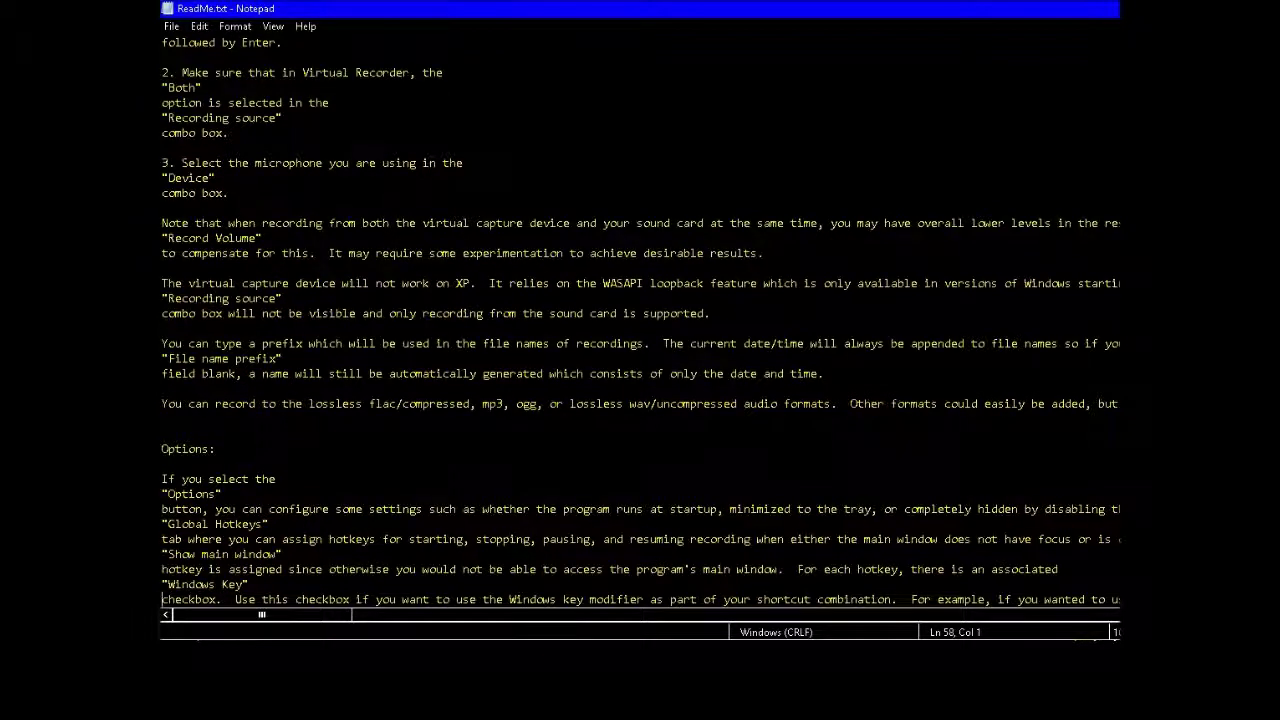
key("Down")
key("Down")
Read where the readme says the settings file VirtualRecorder.ini is stored
key("Down")
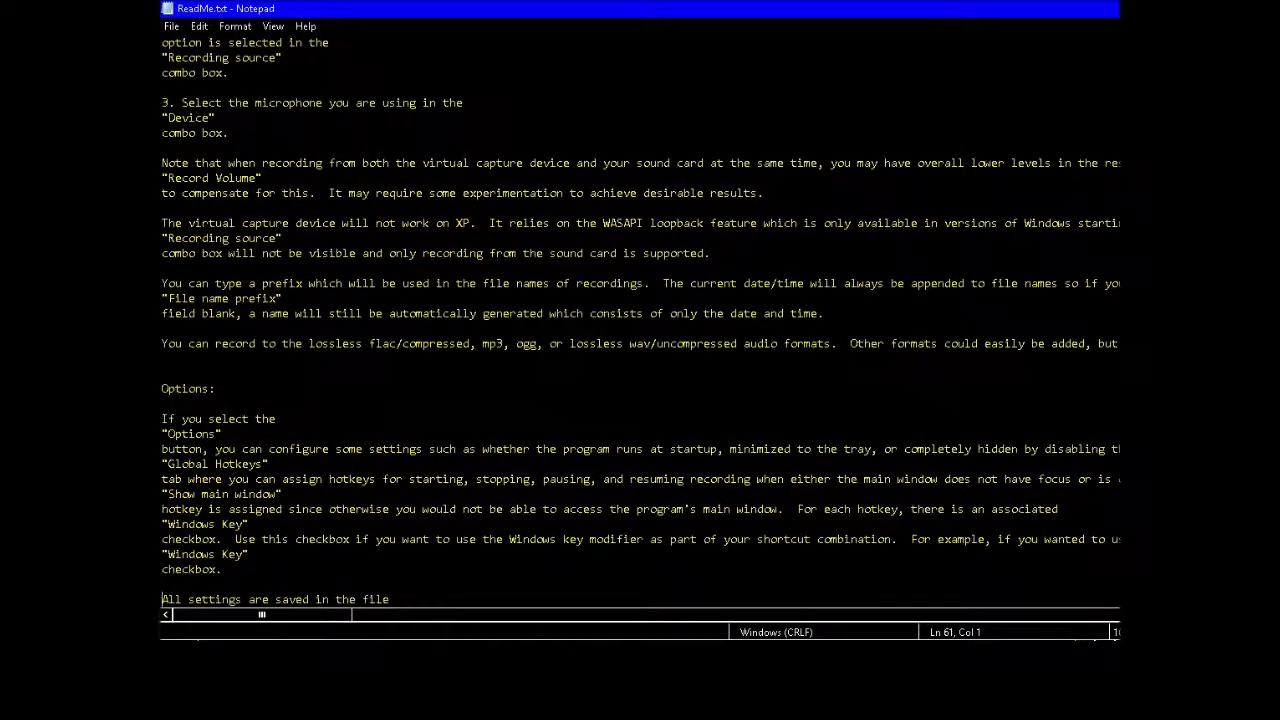
key("Down")
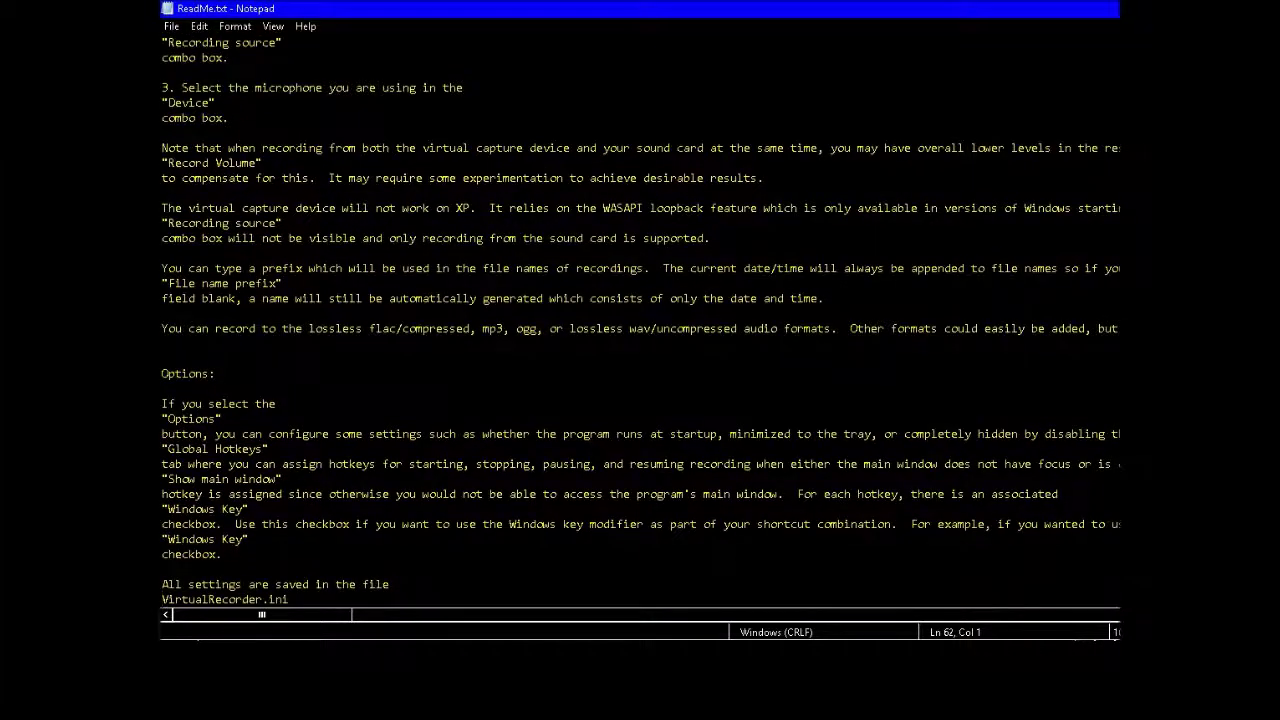
key("Down")
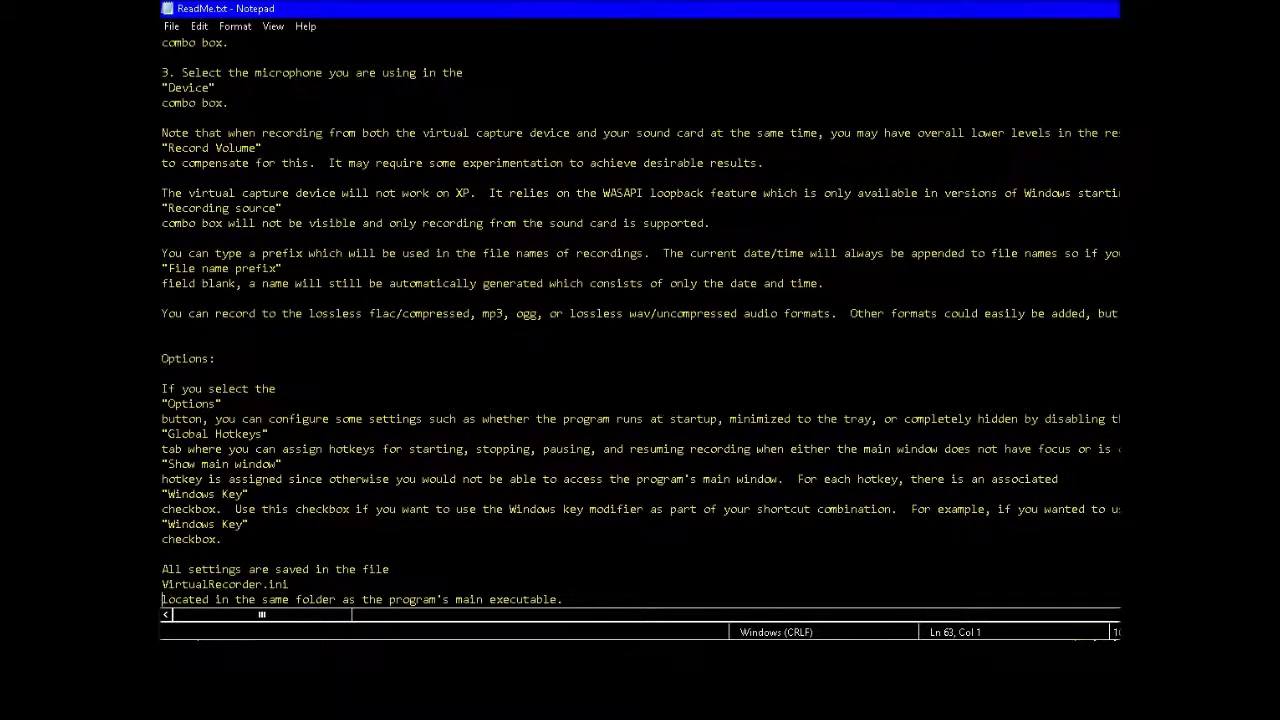
Read the introduction to the command line parameters and the example command for a one-hour recording that closes the program
key("Down")
key("Down")
key("Down")
key("Down")
key("Down")
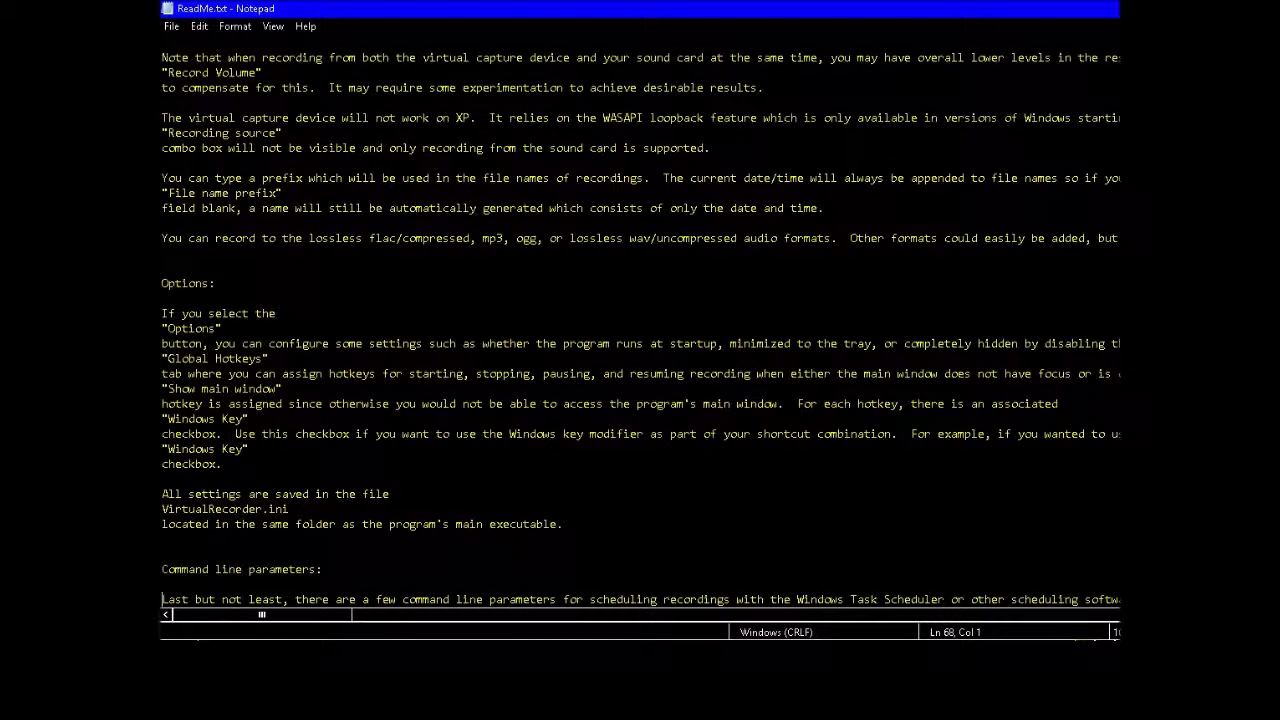
key("Down")
key("Down")
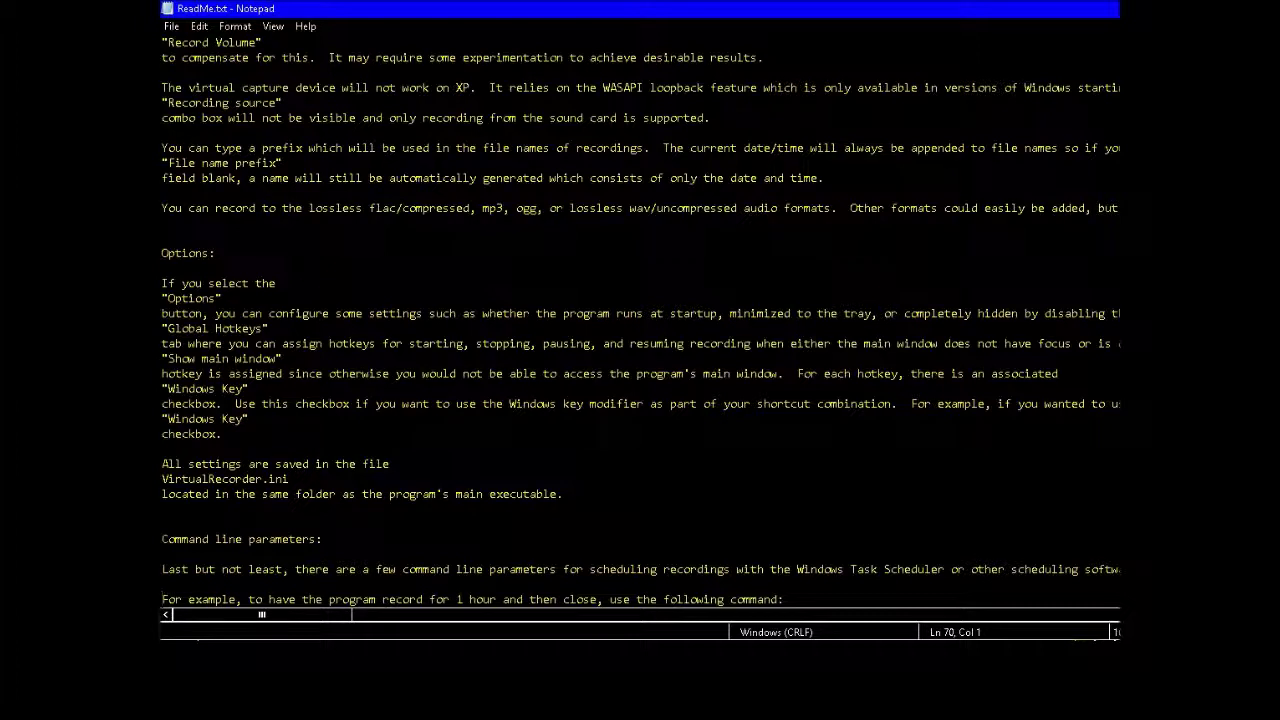
key("Down")
key("Down")
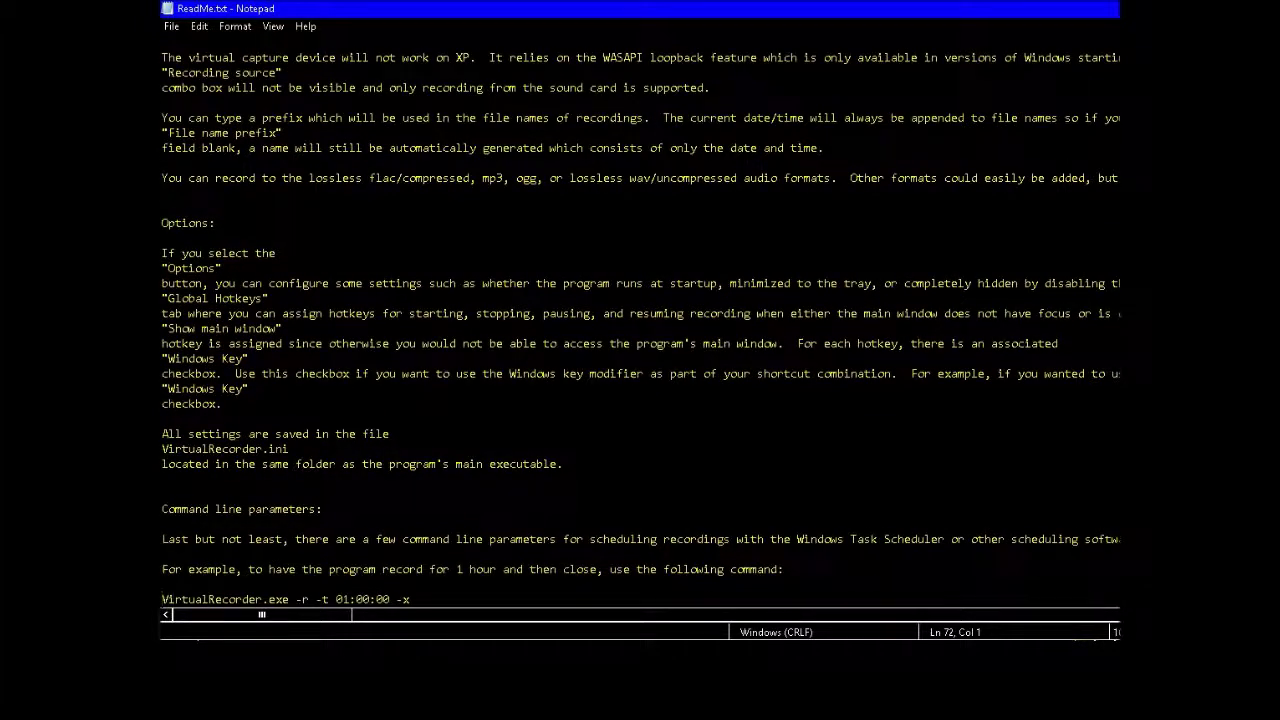
Read the example commands for recording 1 hour and 30 seconds and 1 hour and 1 minute
key("Down")
key("Down")
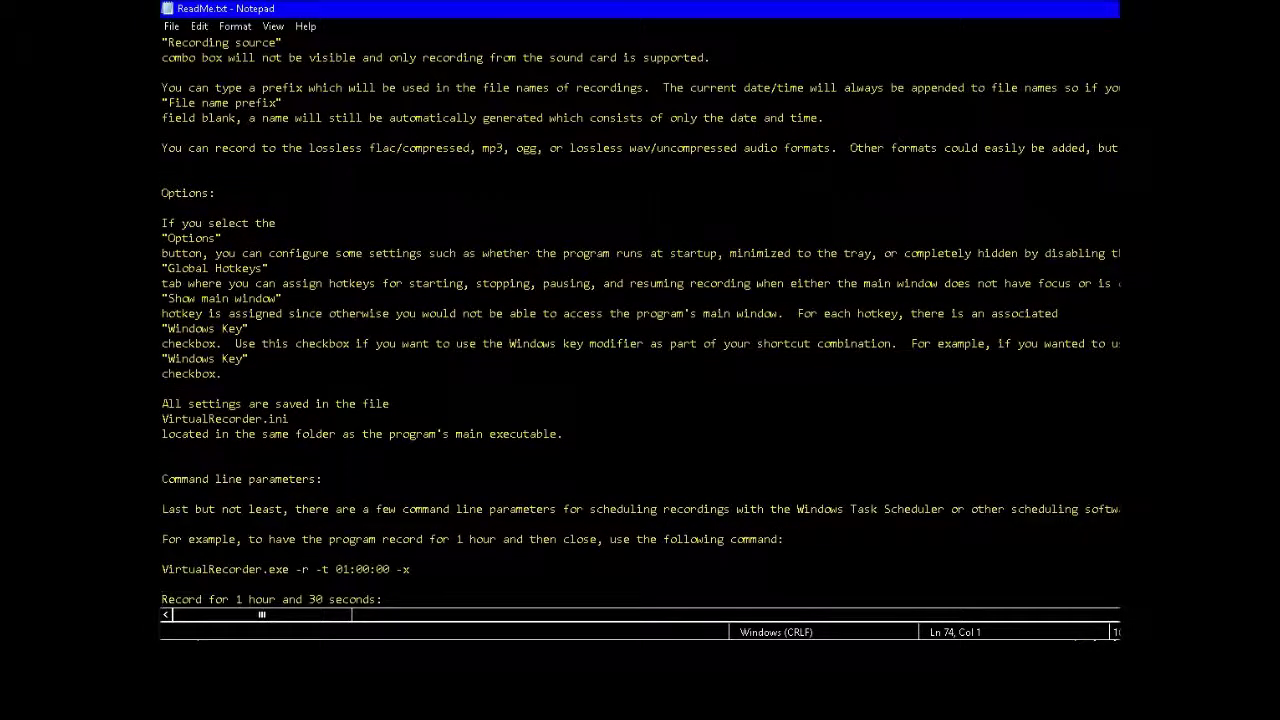
key("Down")
key("Down")
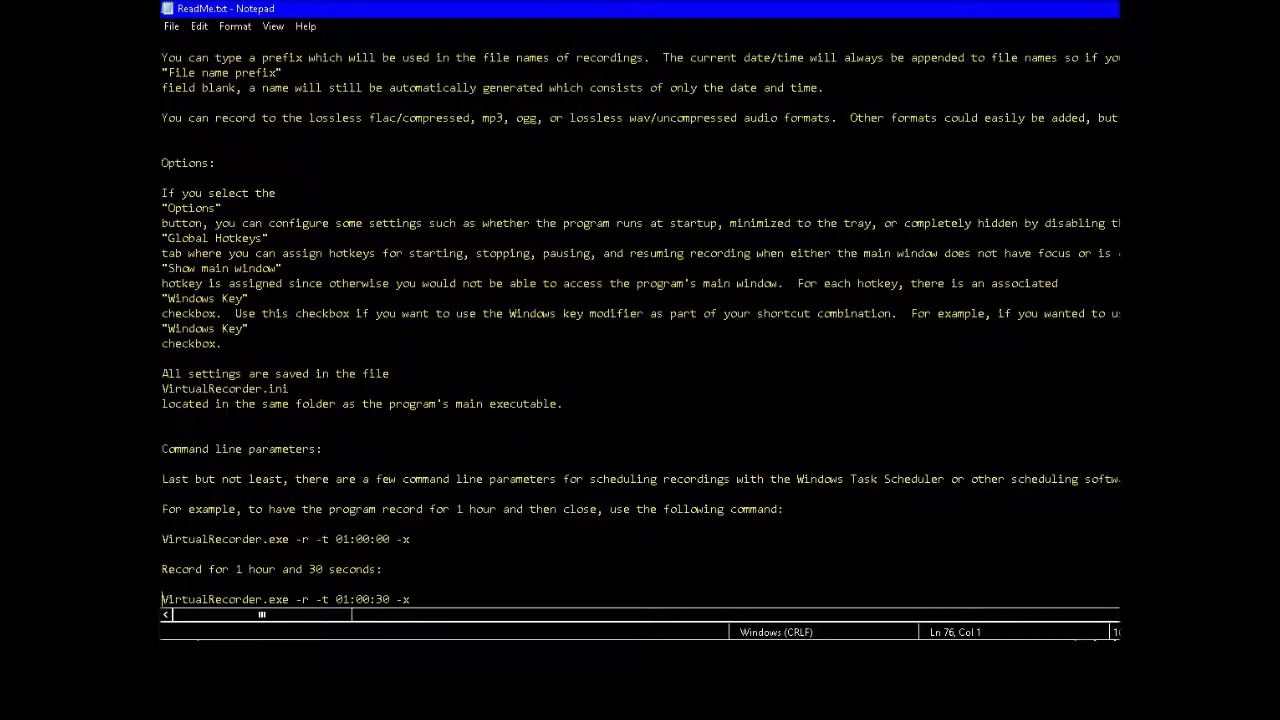
key("Down")
key("Down")
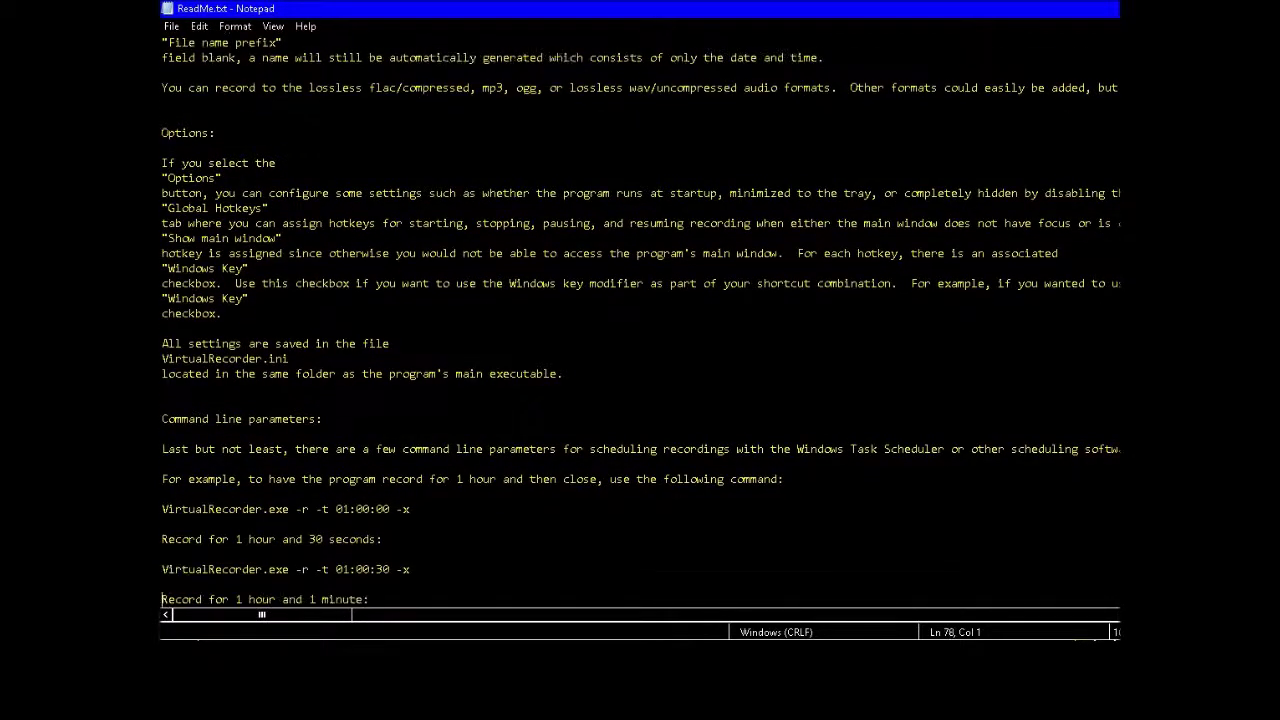
key("Down")
key("Down")
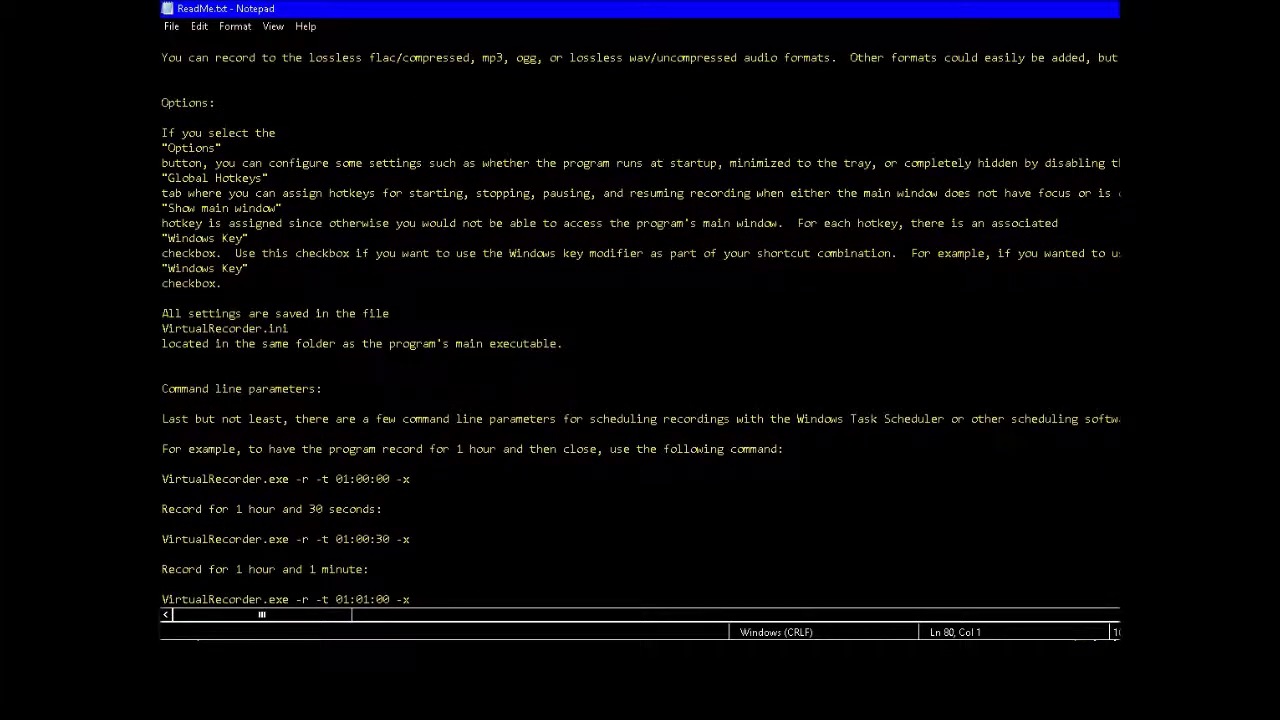
Read the example commands for a half-hour recording that leaves the program running and for recording until manually stopped
key("Down")
key("Down")
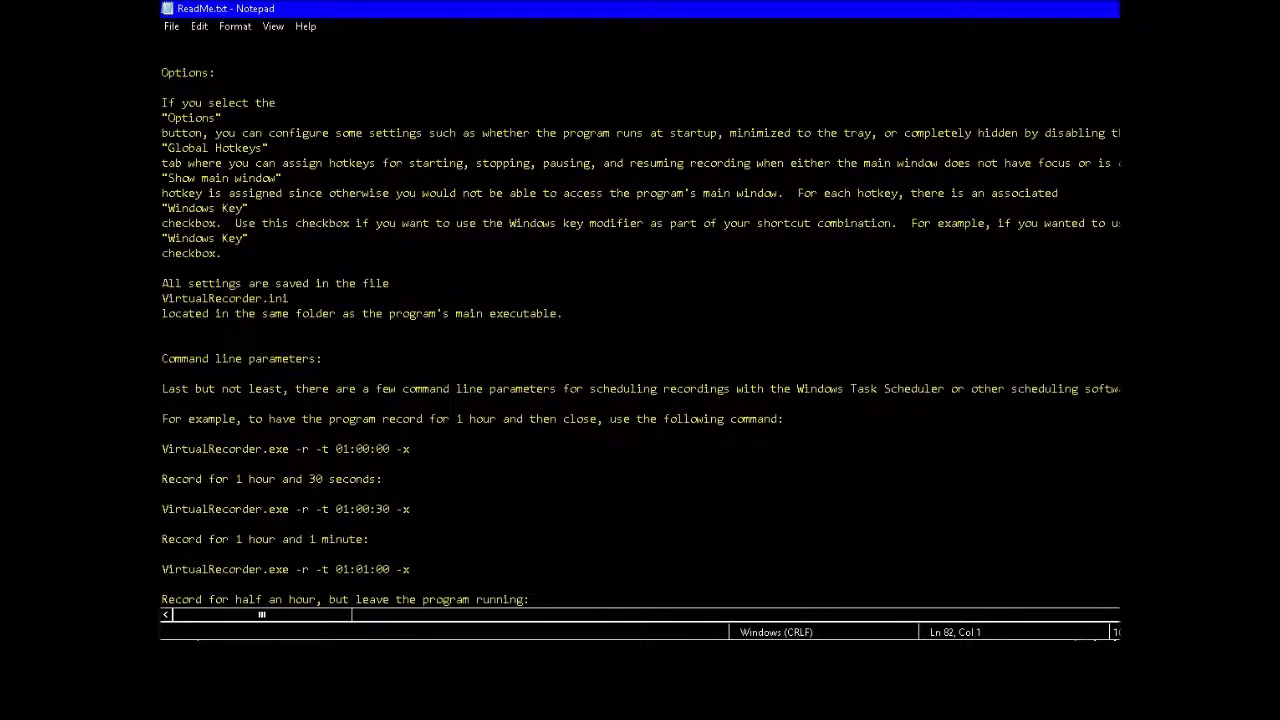
key("Down")
key("Down")
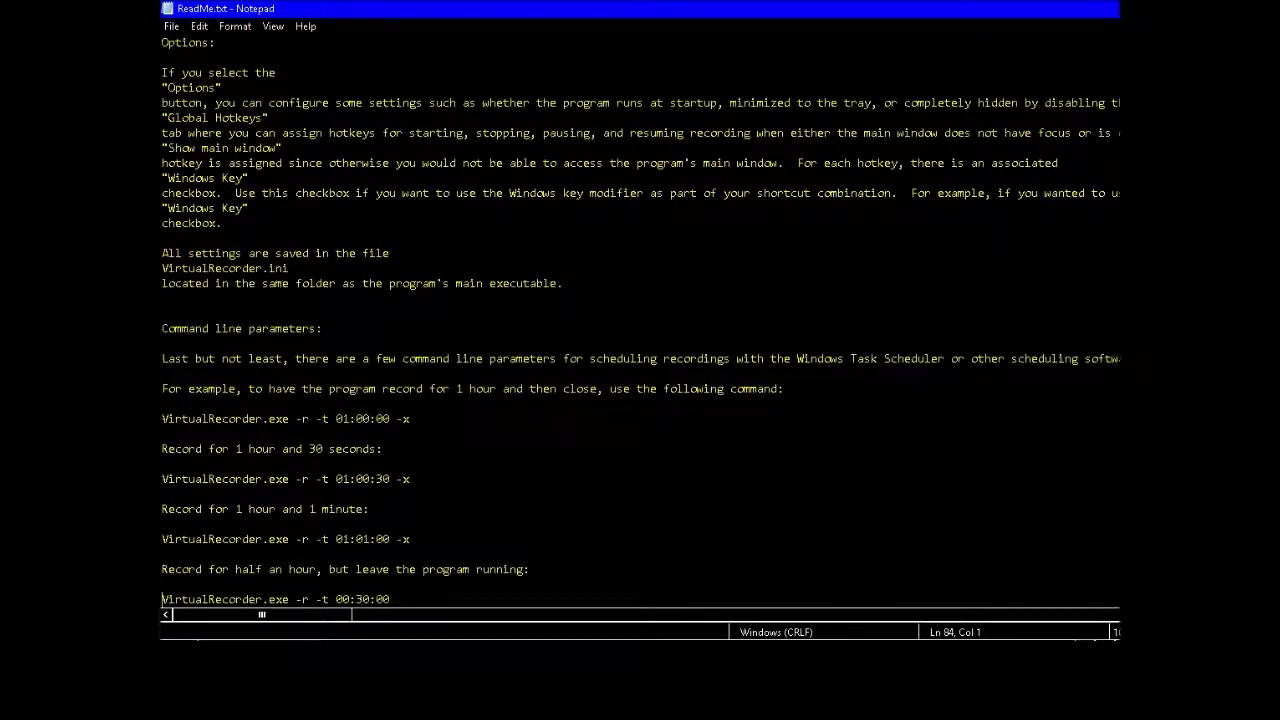
key("Down")
key("Down")
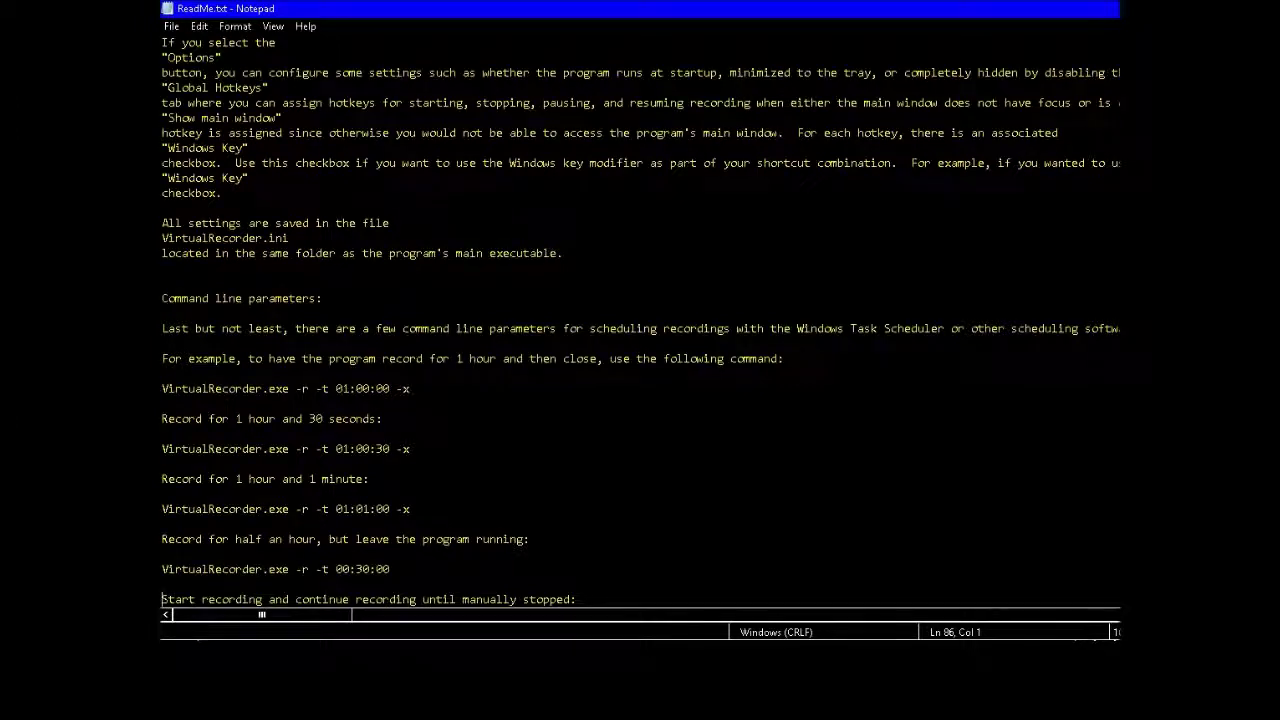
key("Down")
key("Down")
Read the notes on the main window's shown or hidden state and on the installer and portable packages
key("Down")
key("Down")
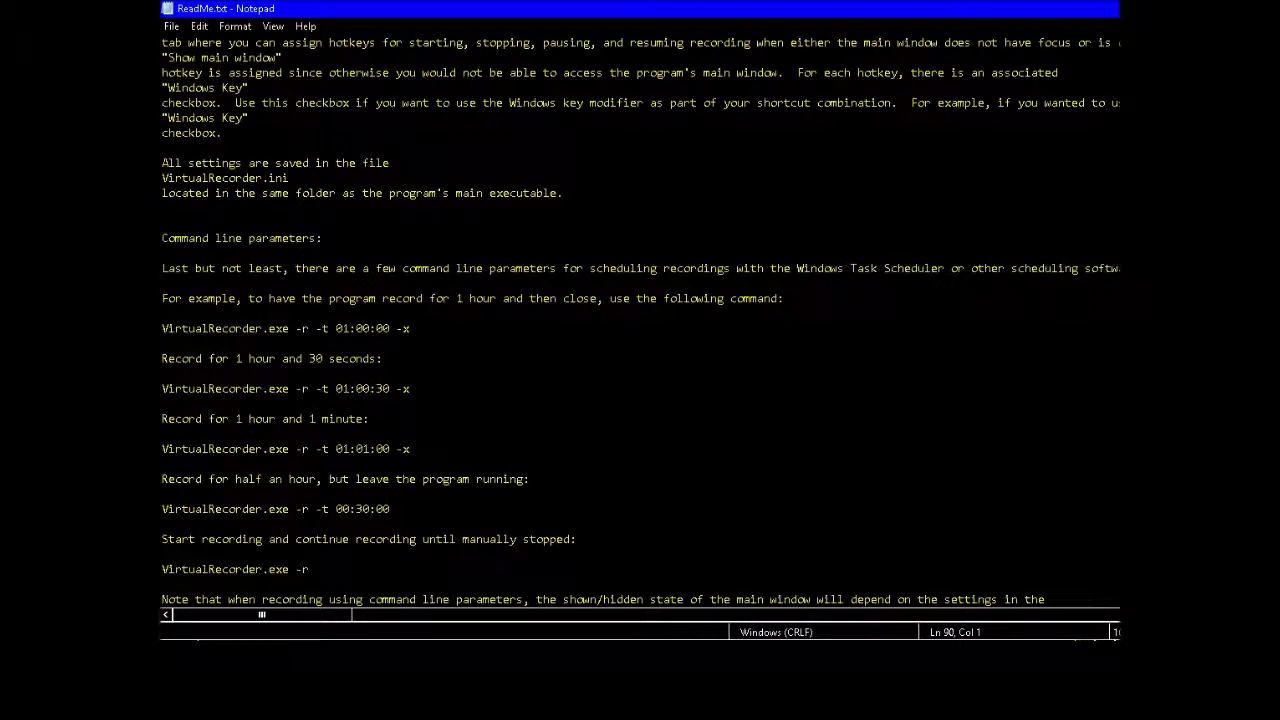
key("Down")
key("Down")
key("Down")
key("Down")
key("Down")
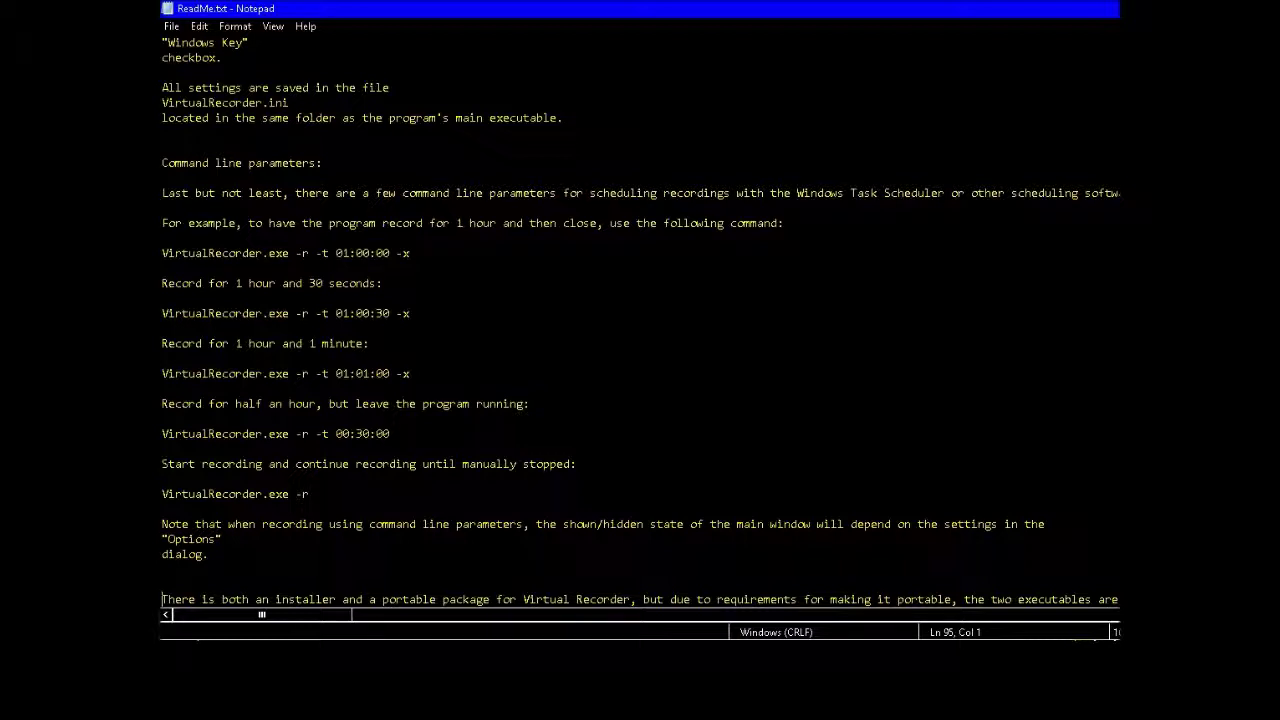
Read the Tech Talk mailing list information on update announcements, subscribing, posting and list traffic
key("Down")
key("Down")
key("Down")
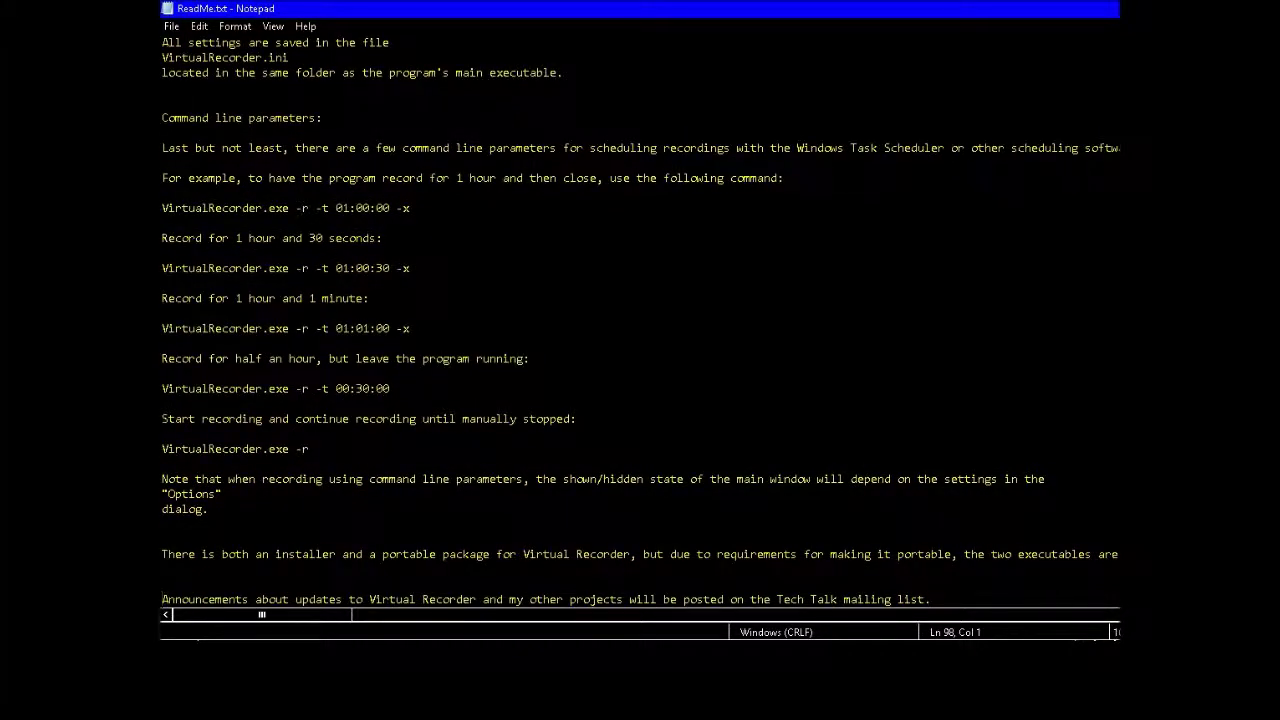
key("Down")
key("Down")
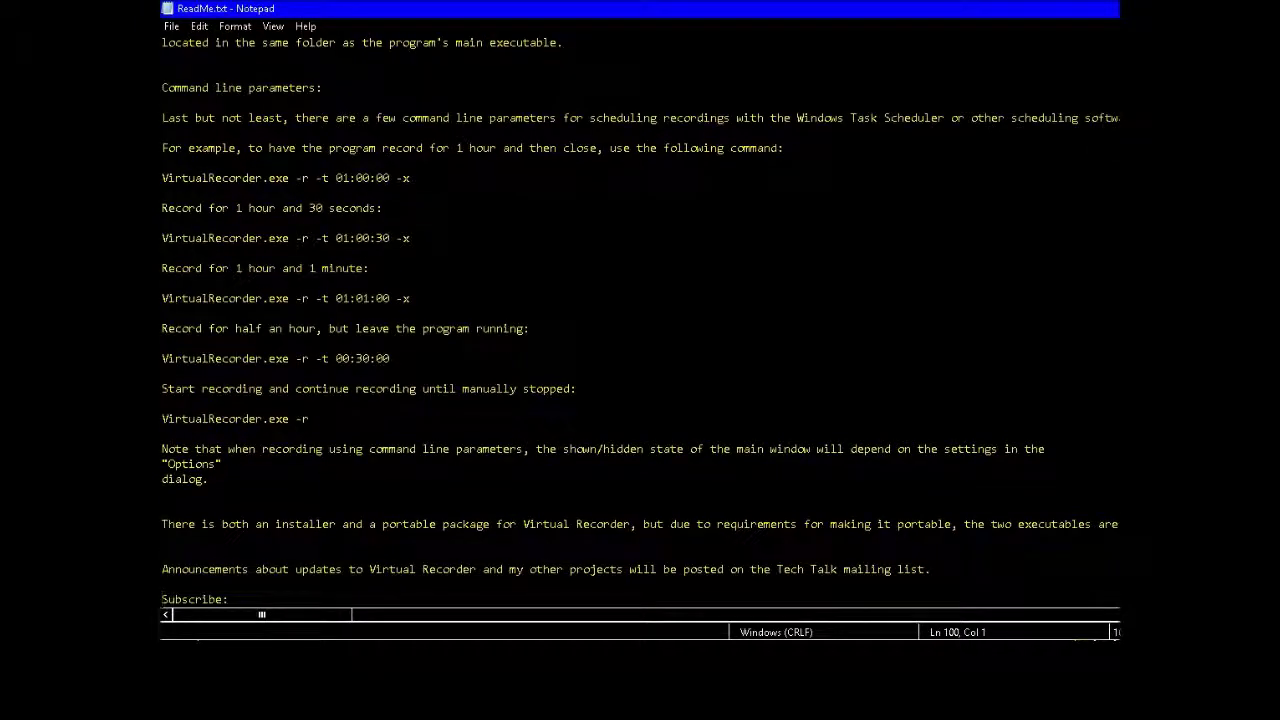
key("Down")
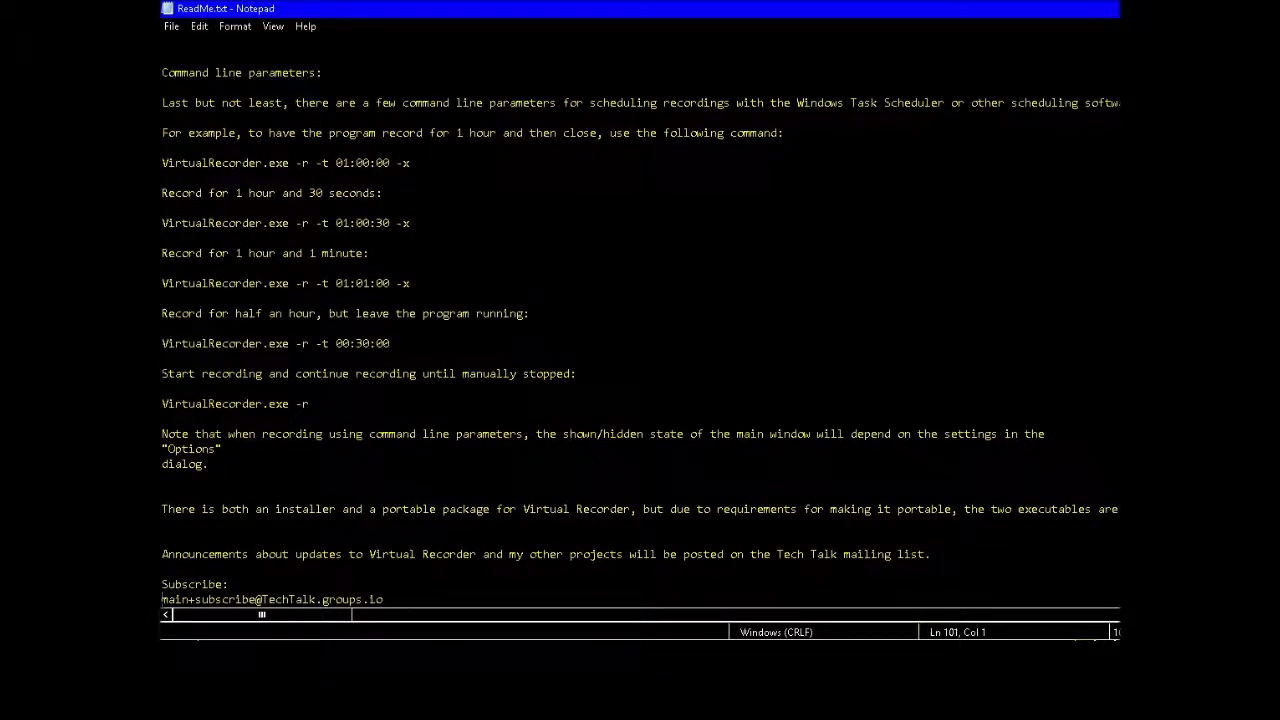
key("Down")
key("Down")
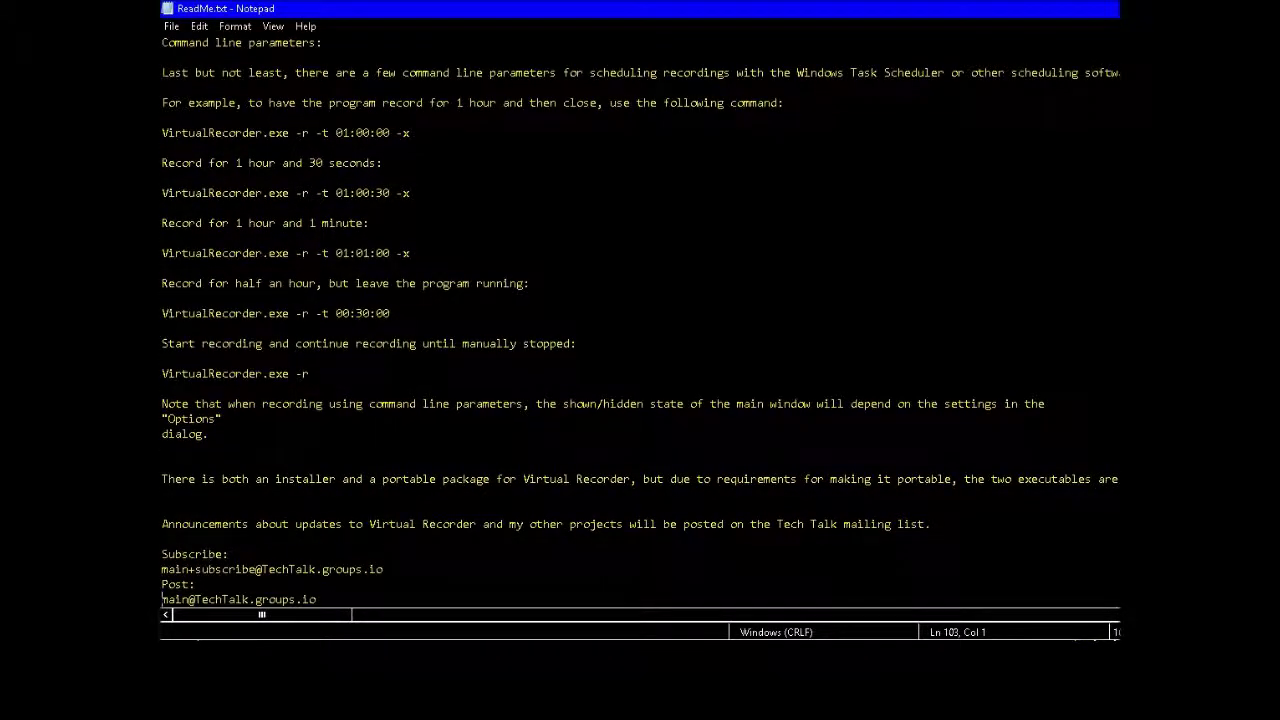
key("Down")
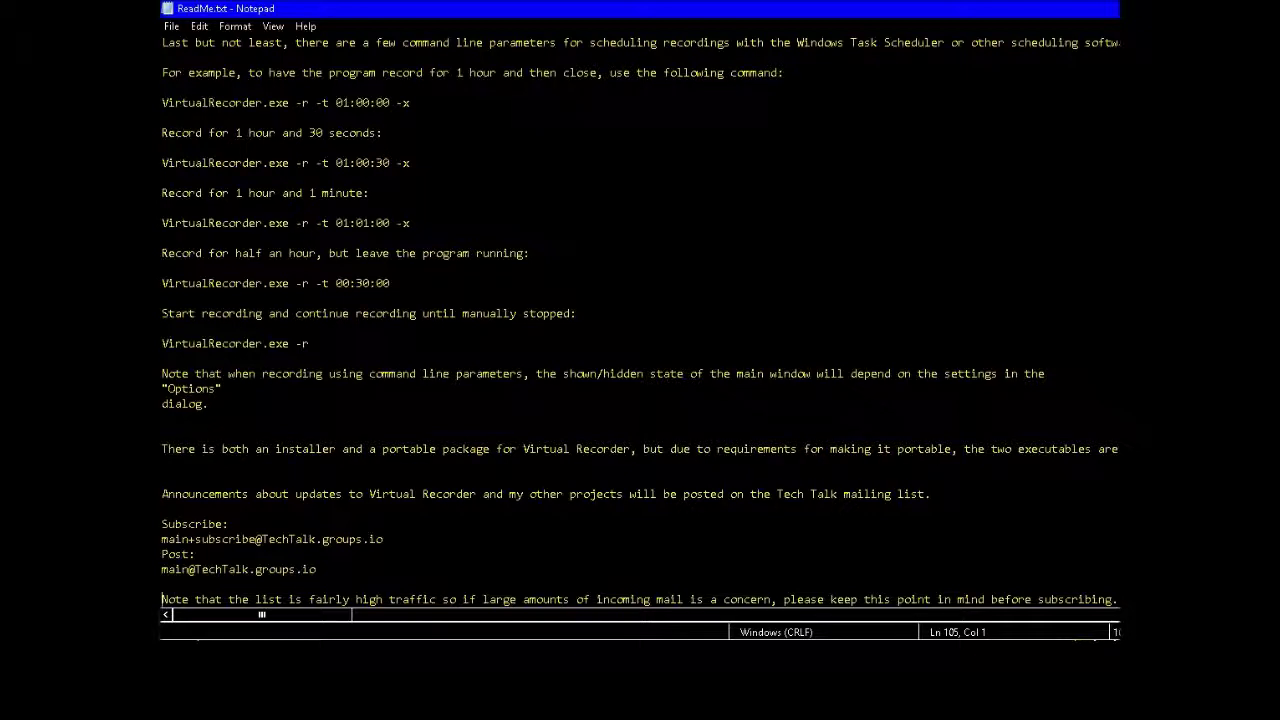
Read the contact and copyright lines at the end of the readme
key("Down")
key("Down")
key("Down")
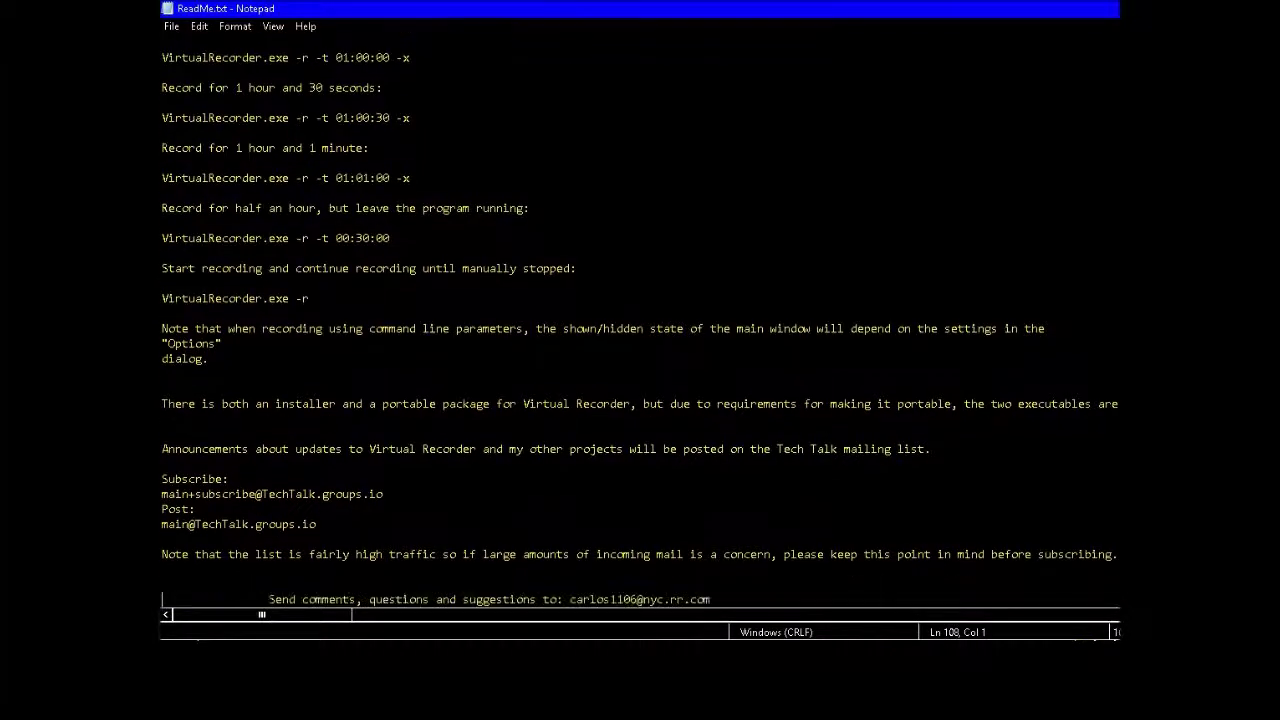
key("Down")
key("Down")
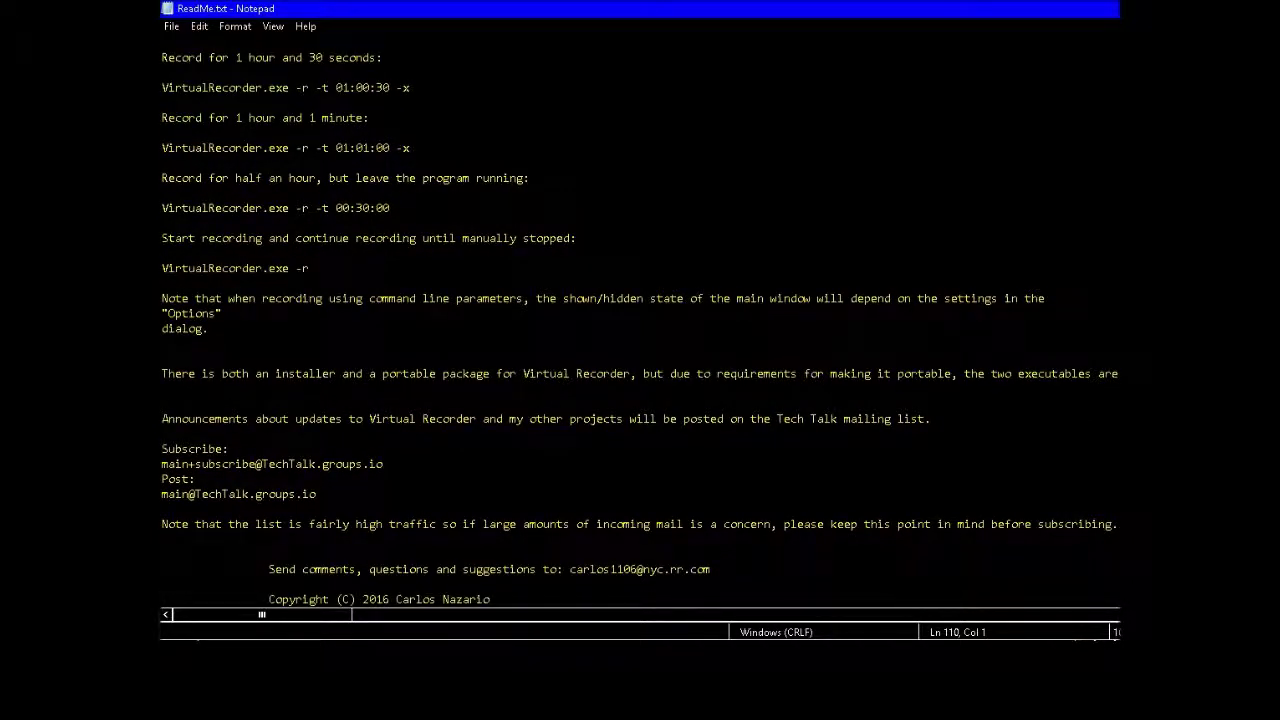
Return to the beginning of the readme, then close it and the Virtual Recorder program folder
key("ctrl+Home")
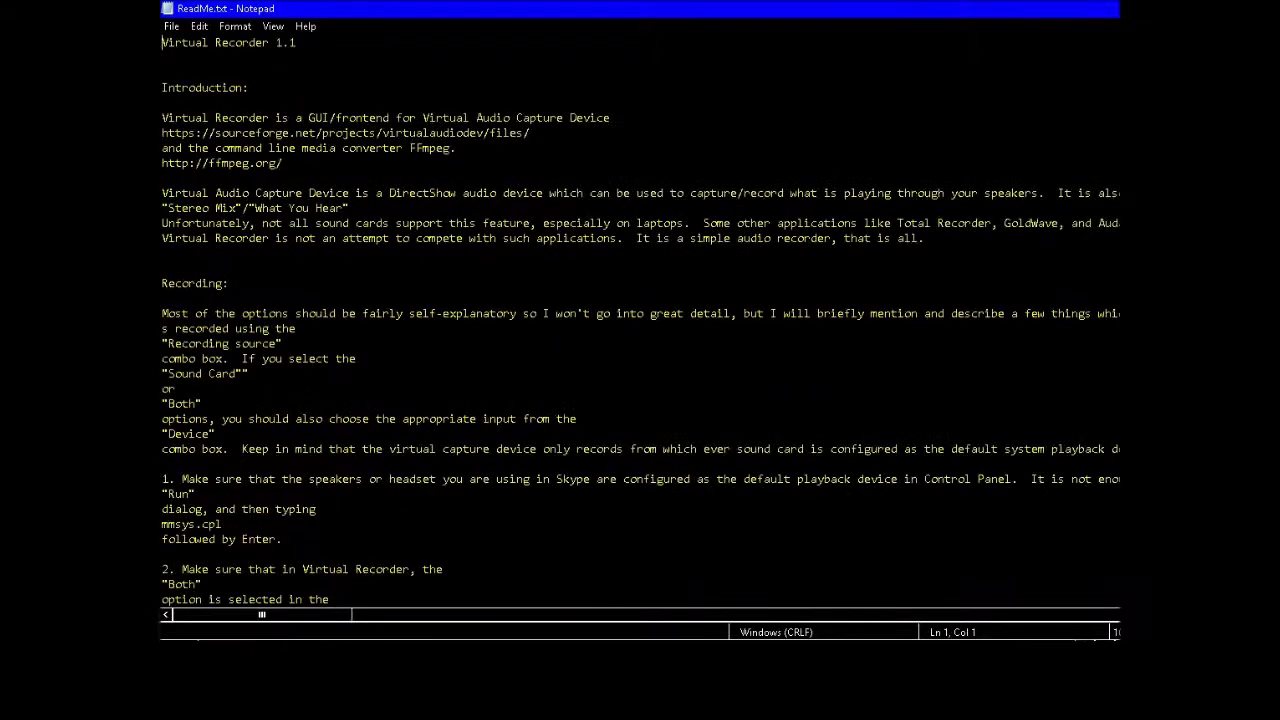
key("alt+F4")
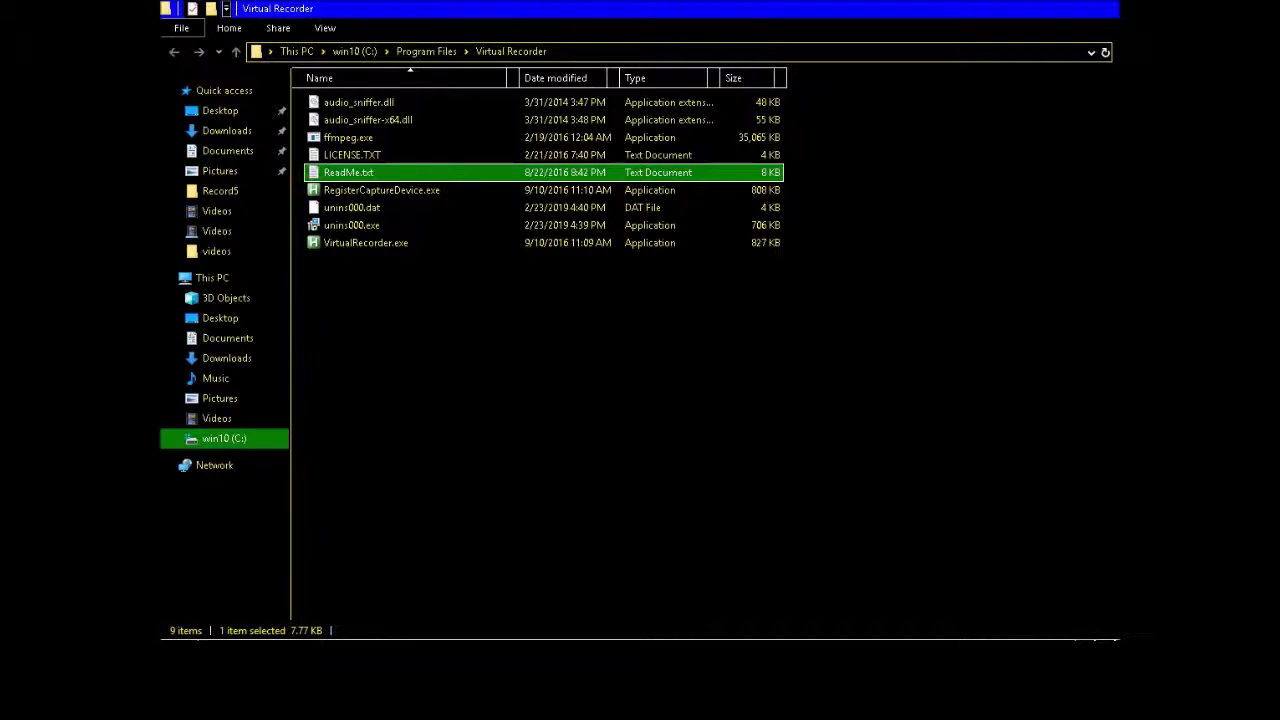
key("alt+F4")
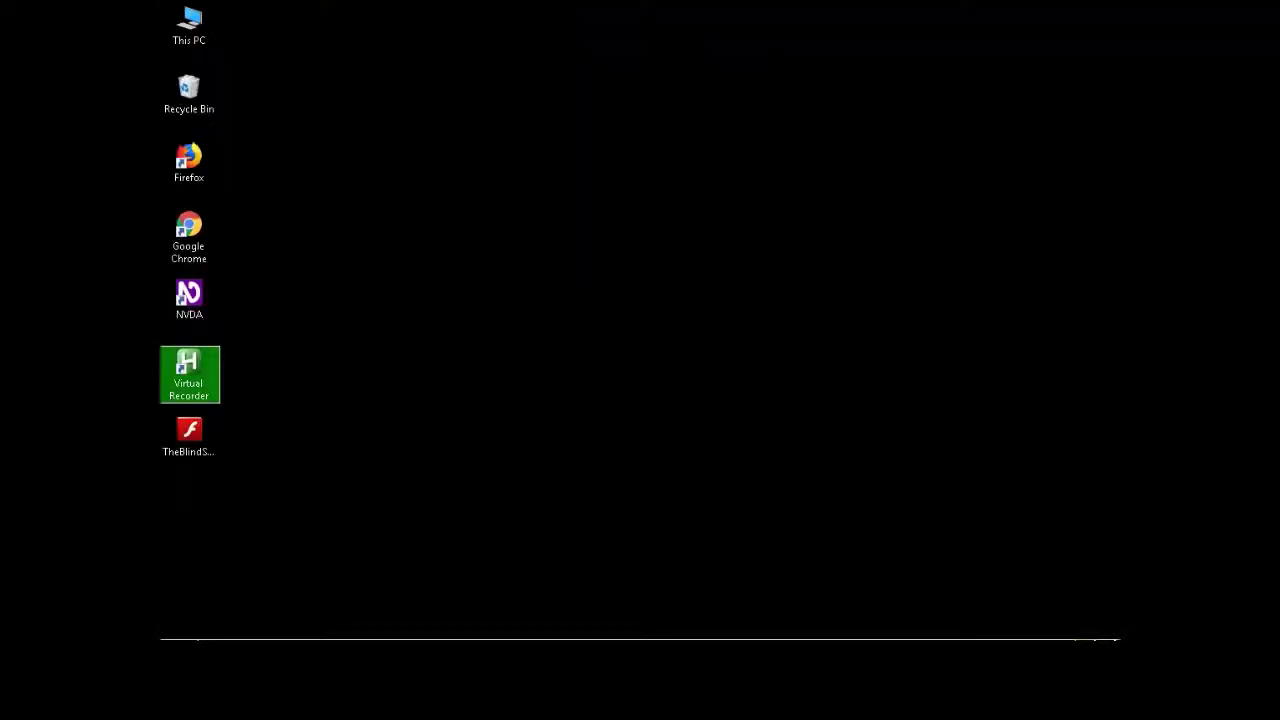